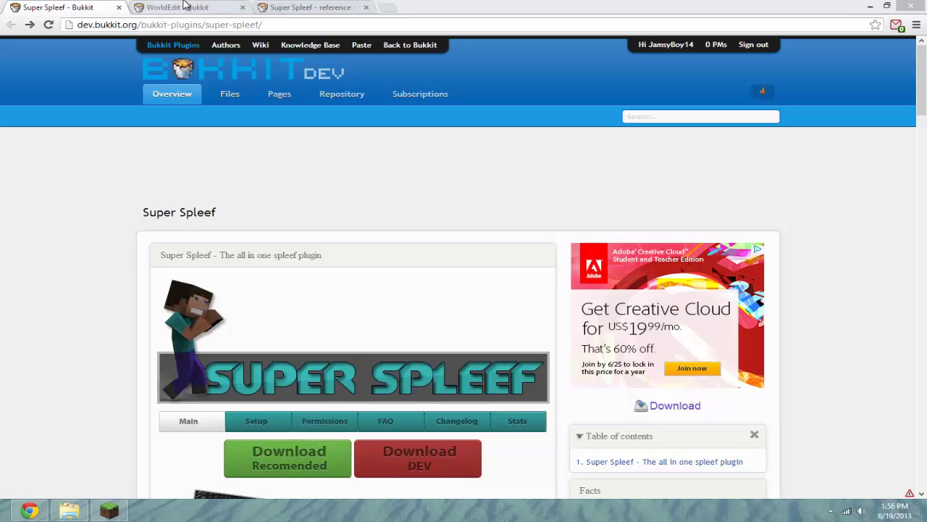
# Download the WorldEdit 5.5.6 plugin from its BukkitDev page and close that page.
pyautogui.click(183, 7)
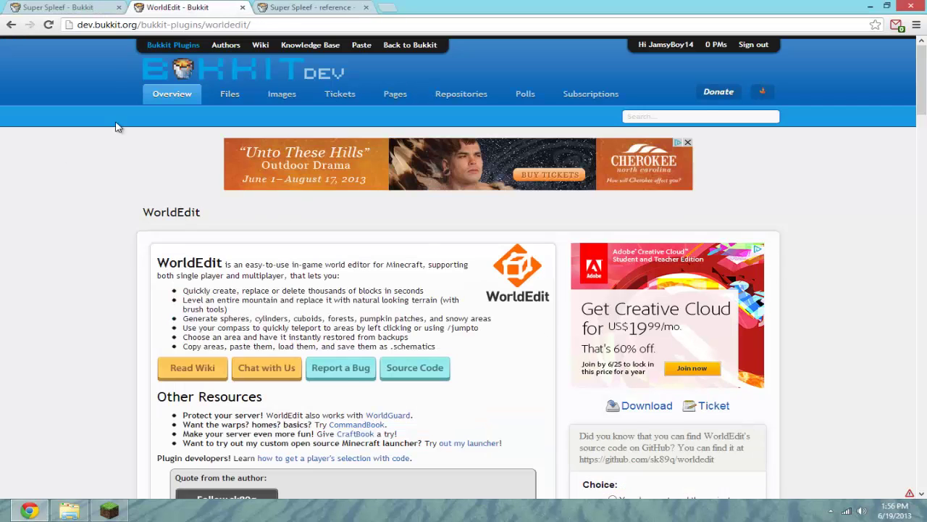
pyautogui.click(629, 409)
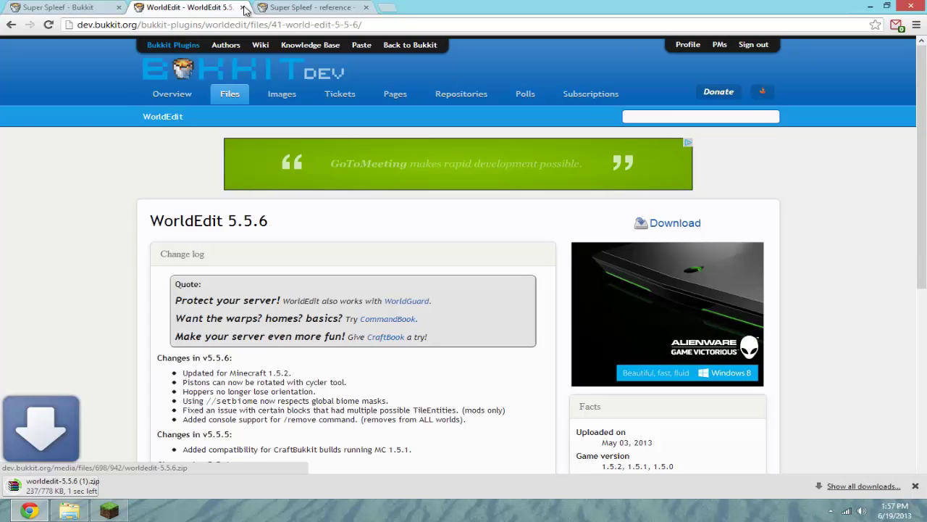
pyautogui.click(242, 8)
# Download the Super Spleef B 0.1.7 plugin from its BukkitDev page.
pyautogui.click(74, 5)
pyautogui.click(76, 6)
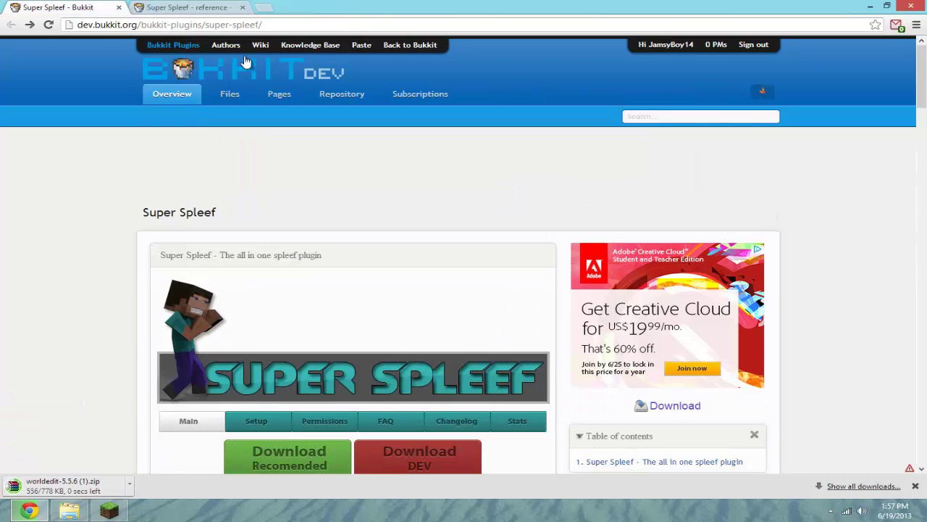
pyautogui.click(659, 413)
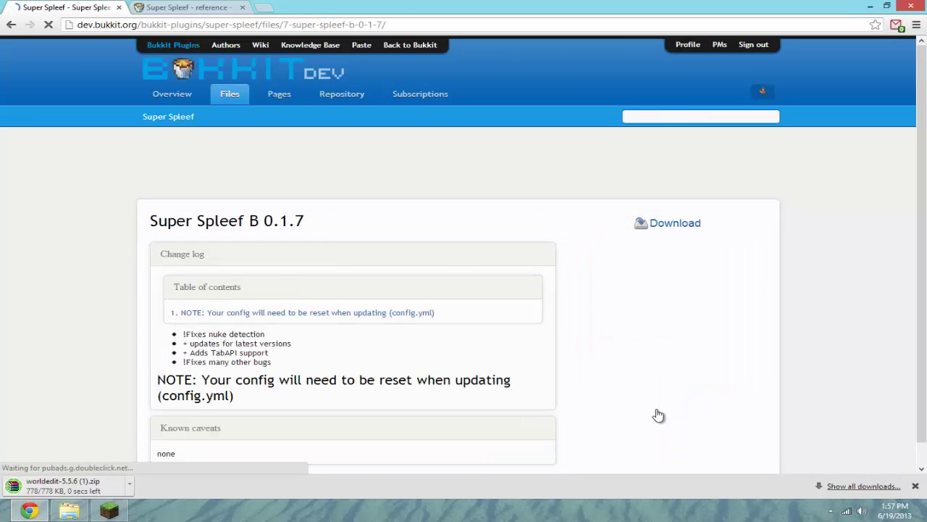
pyautogui.click(672, 226)
# Open the downloaded worldedit-5.5.6 (1).zip archive, dismiss the licence reminder and select WorldEdit.jar.
pyautogui.click(199, 486)
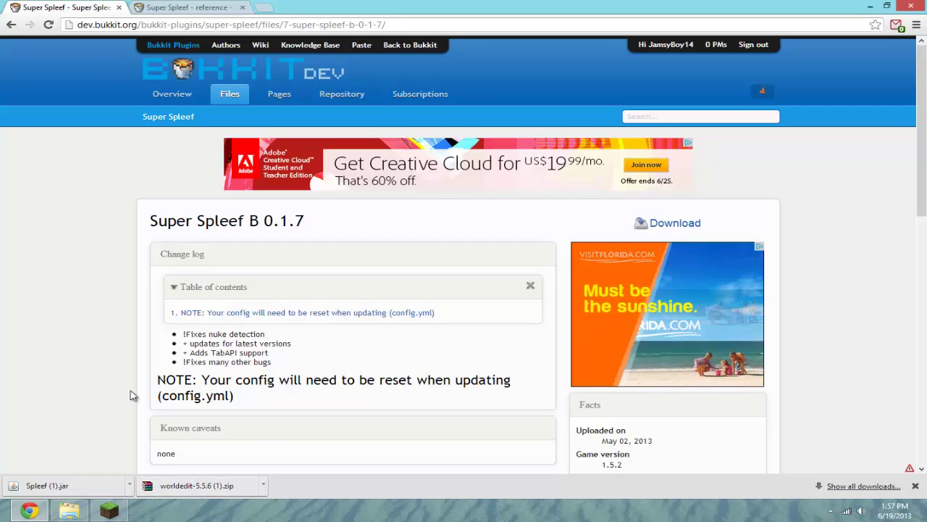
pyautogui.click(187, 491)
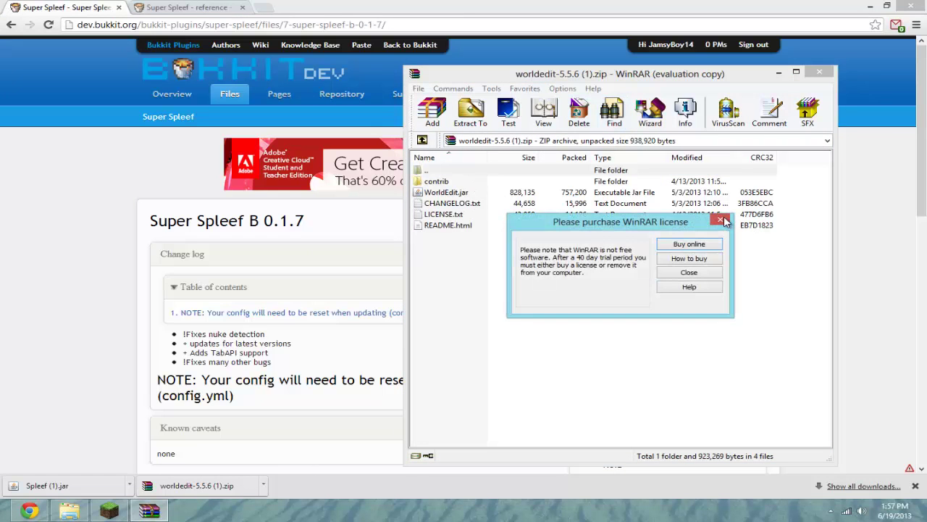
pyautogui.click(720, 219)
pyautogui.click(450, 195)
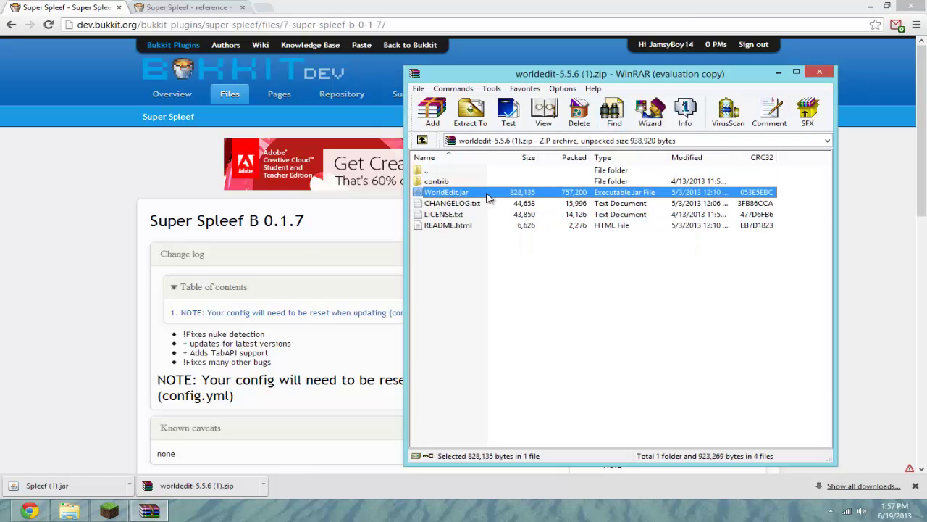
pyautogui.moveTo(467, 190); pyautogui.dragTo(409, 168)
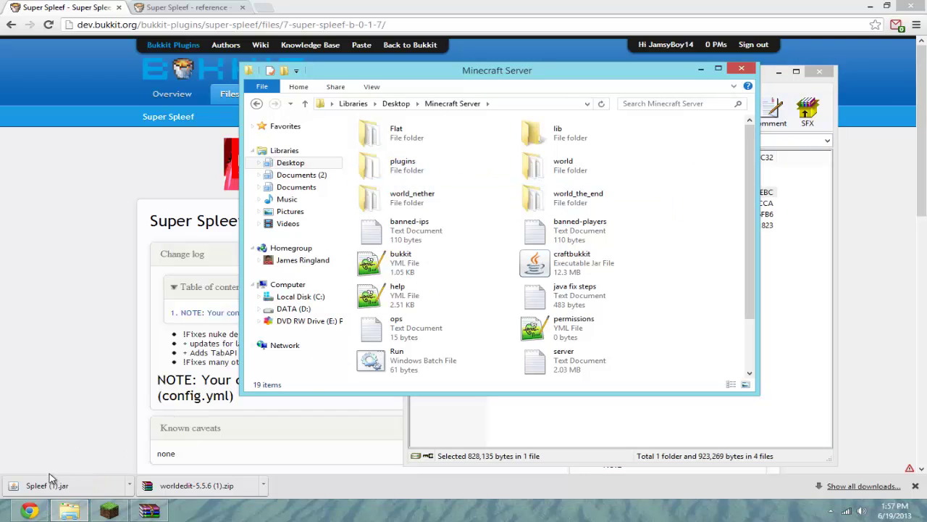
# Open the permissions YML file from the PermissionsEx folder inside the Minecraft Server's plugins folder.
pyautogui.click(72, 513)
pyautogui.click(73, 512)
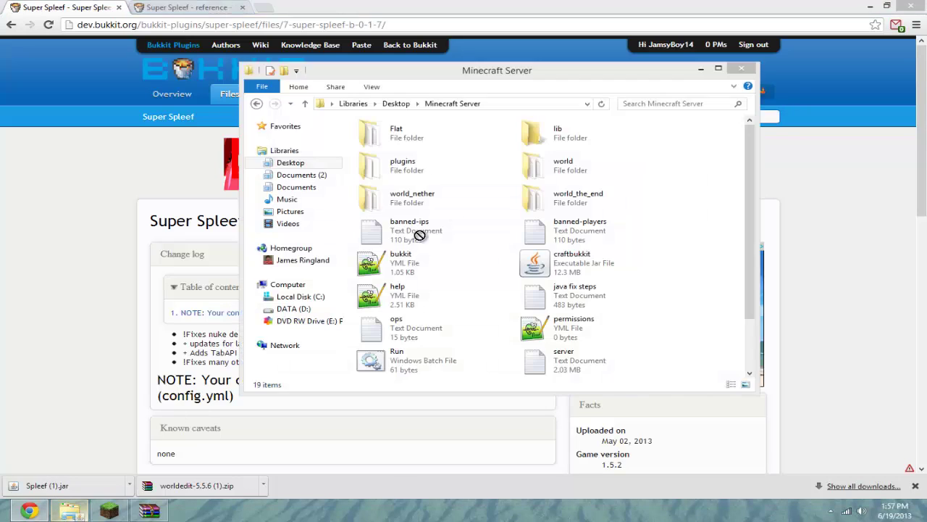
pyautogui.click(436, 170)
pyautogui.doubleClick(437, 169)
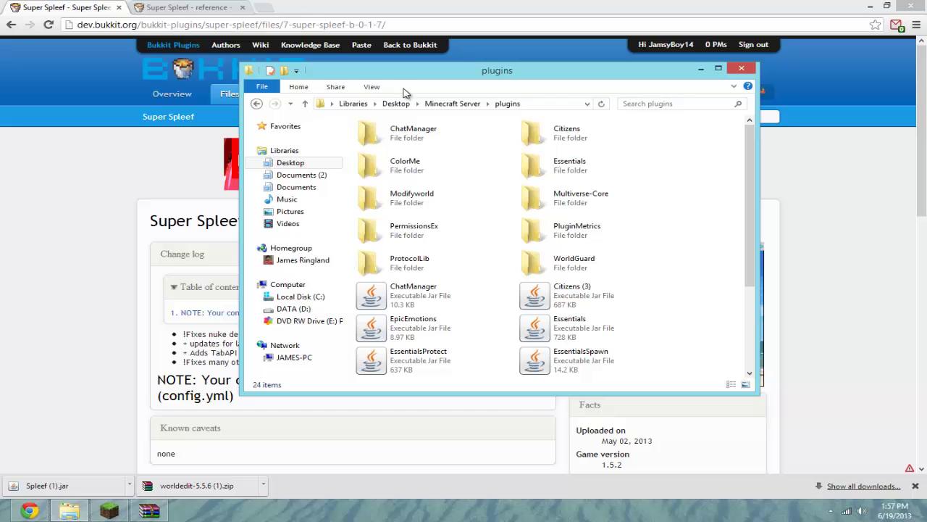
pyautogui.doubleClick(447, 239)
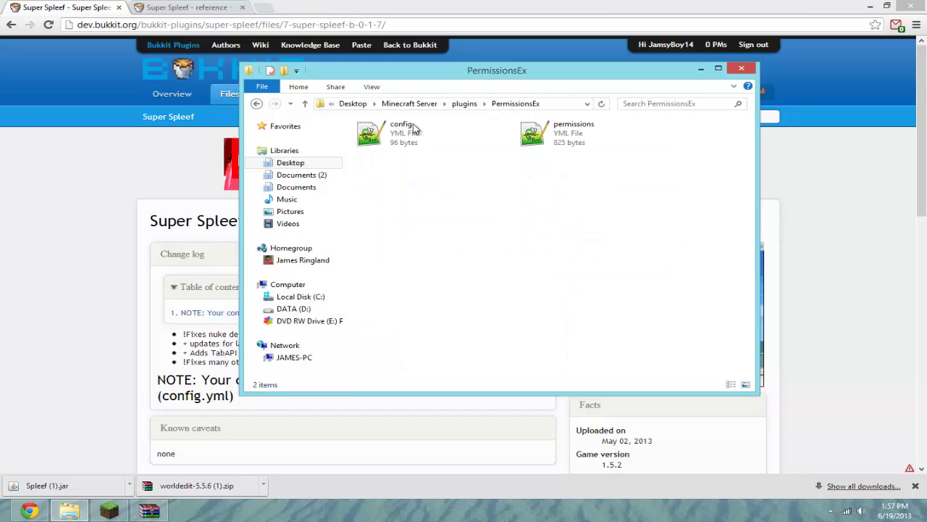
pyautogui.click(587, 132)
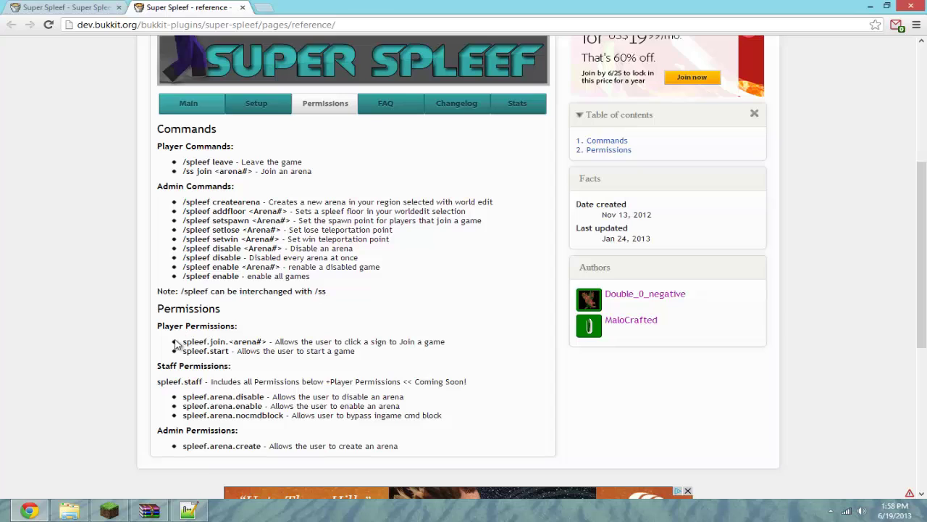
pyautogui.moveTo(185, 343); pyautogui.dragTo(268, 341)
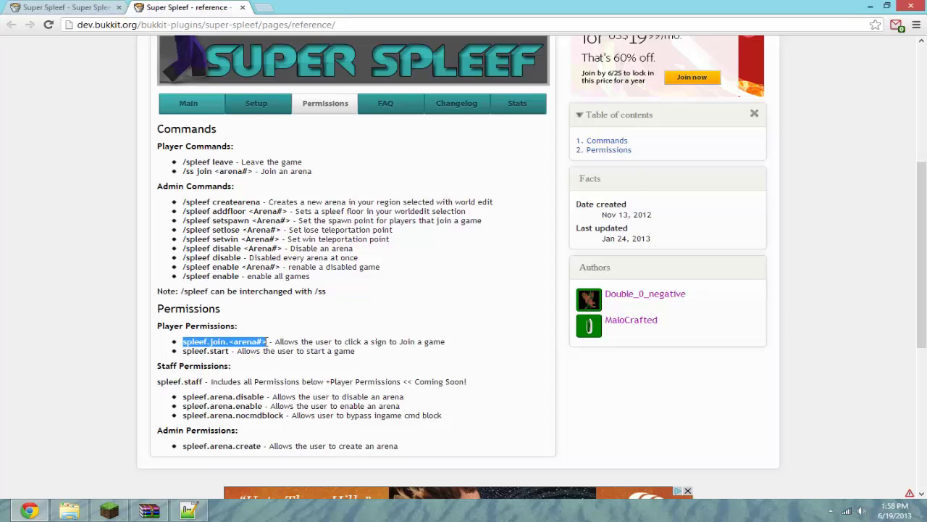
pyautogui.rightClick(190, 343)
pyautogui.click(184, 349)
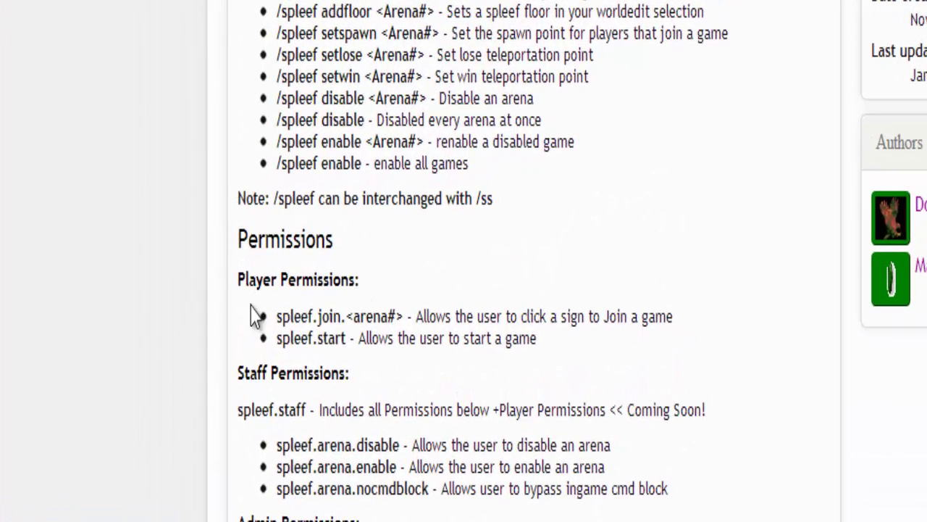
# Copy "spleef.join." from the Super Spleef reference page and add "- spleef.join.*" to the default group's permissions in permissions.yml.
pyautogui.moveTo(276, 316); pyautogui.dragTo(349, 326)
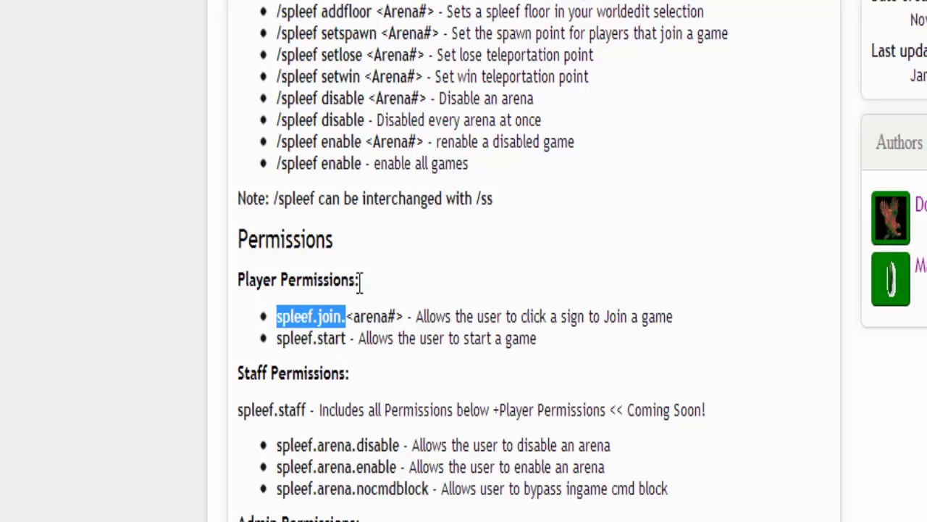
pyautogui.rightClick(304, 319)
pyautogui.click(357, 346)
pyautogui.hotkey('alt', 'Tab')
pyautogui.press('super+Down')
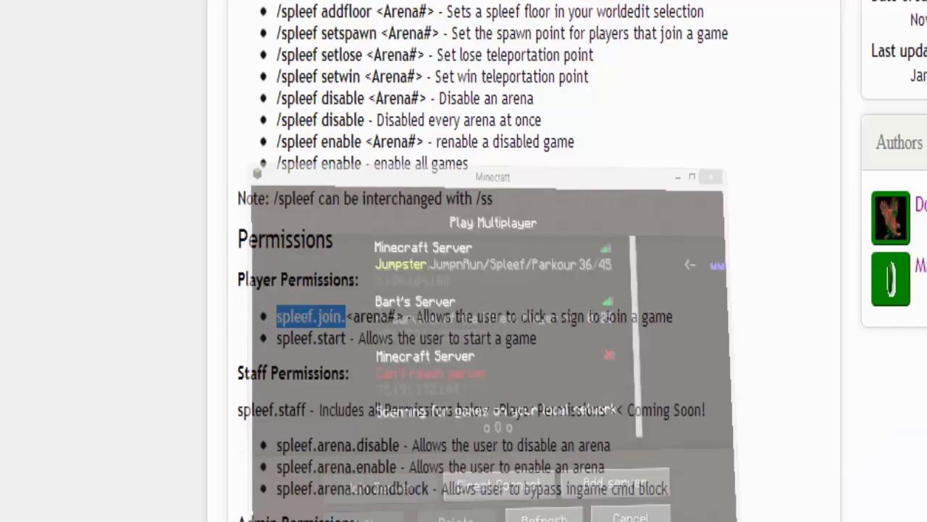
pyautogui.hotkey('alt', 'Tab')
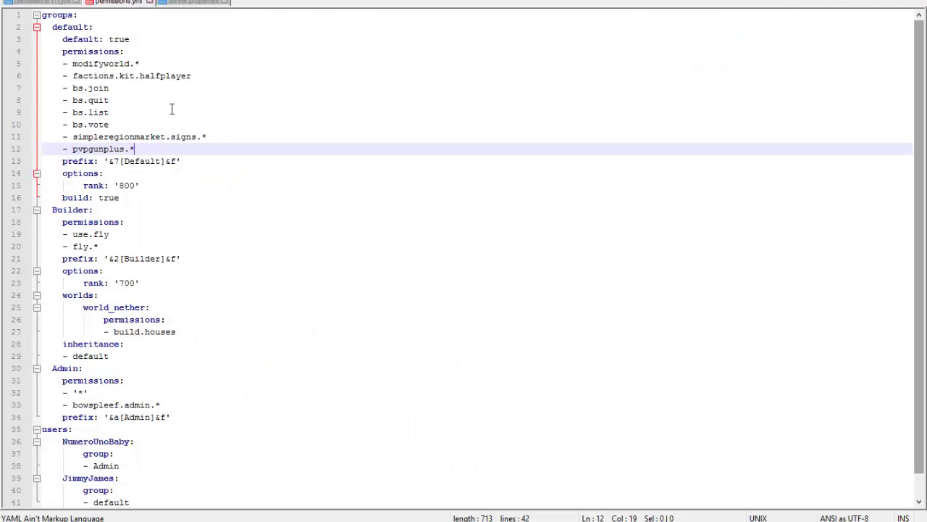
pyautogui.press('Return')
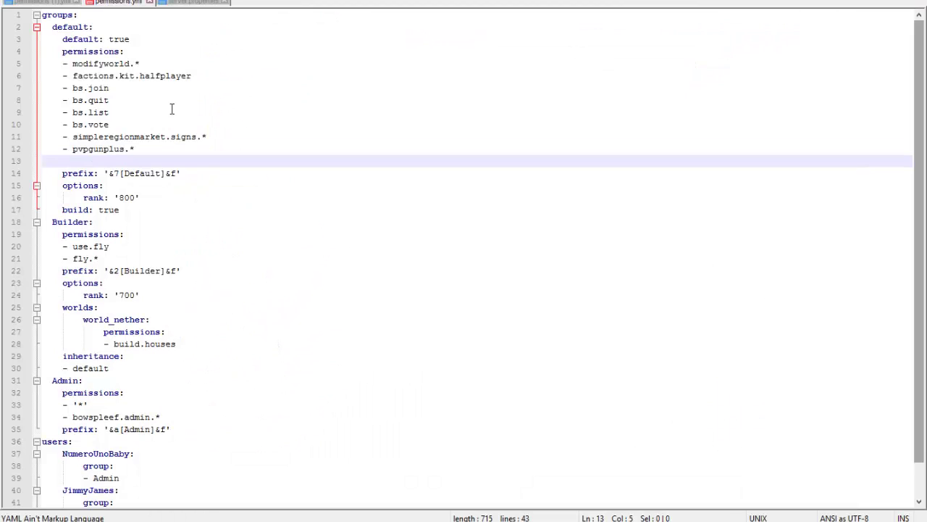
pyautogui.write('- spleef.join.*')
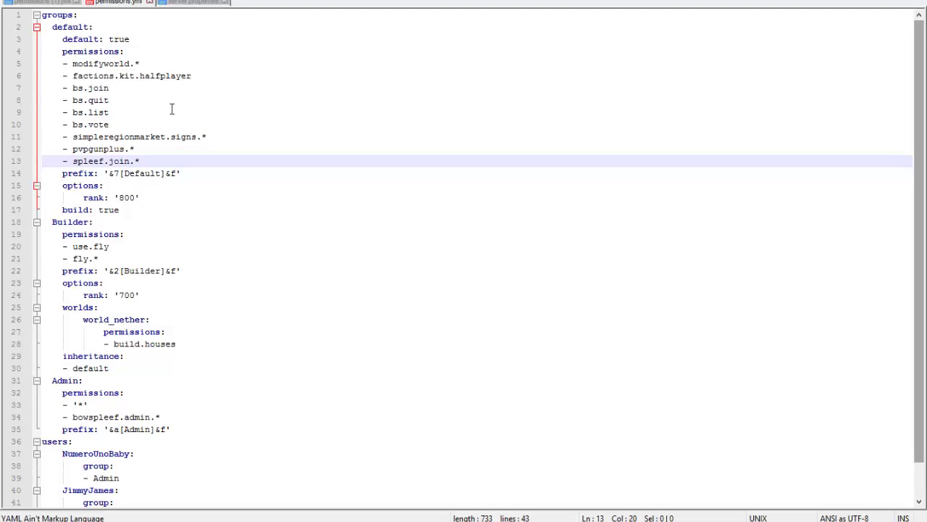
pyautogui.moveTo(139, 162); pyautogui.dragTo(135, 163)
# Add "- spleef.start", copied from the Super Spleef reference page, as a new line in the default group's permissions.
pyautogui.press('Return')
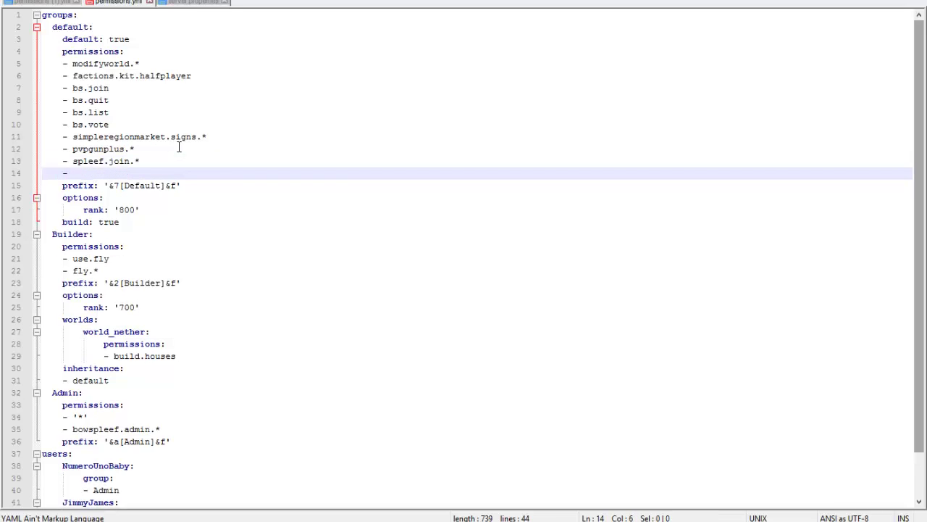
pyautogui.hotkey('alt', 'Tab')
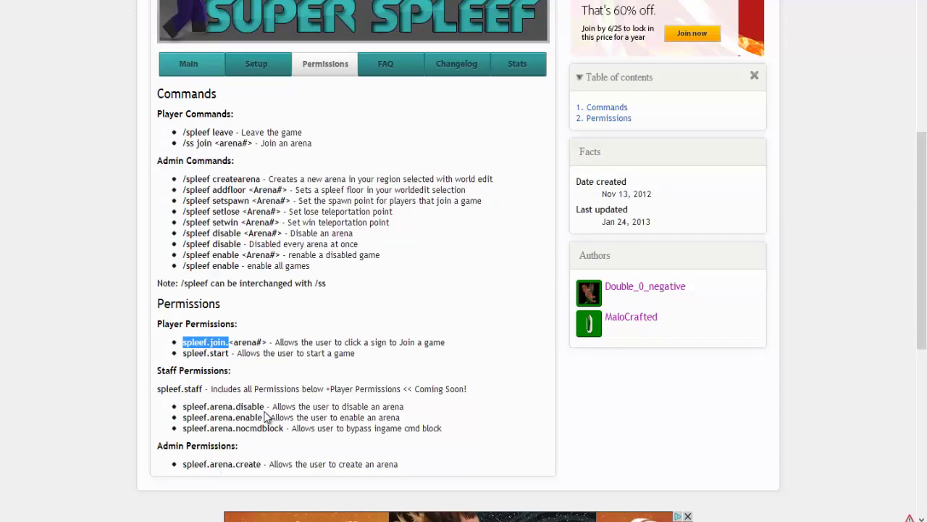
pyautogui.moveTo(184, 353); pyautogui.dragTo(228, 352)
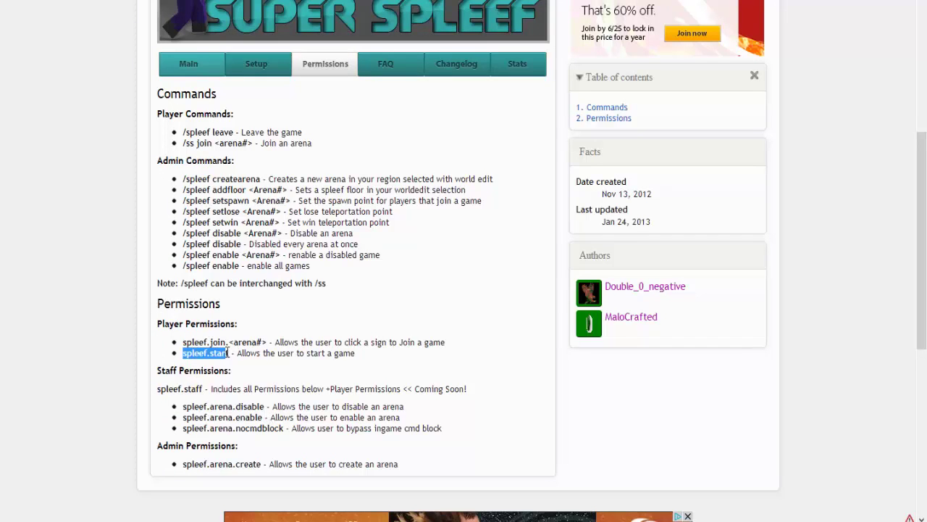
pyautogui.rightClick(228, 353)
pyautogui.click(246, 366)
pyautogui.hotkey('alt', 'Tab')
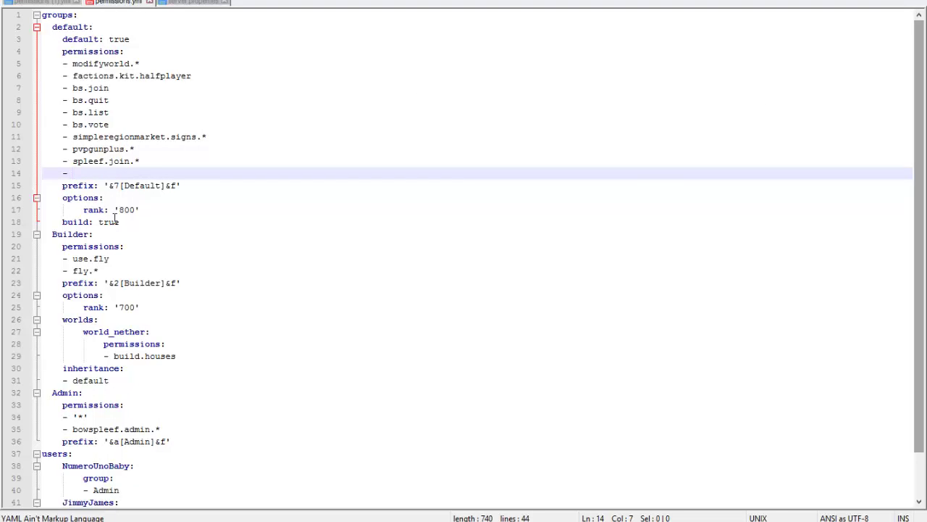
pyautogui.hotkey('ctrl', 'v')
# Review the staff and admin permissions on the Super Spleef reference page.
pyautogui.hotkey('alt', 'Tab')
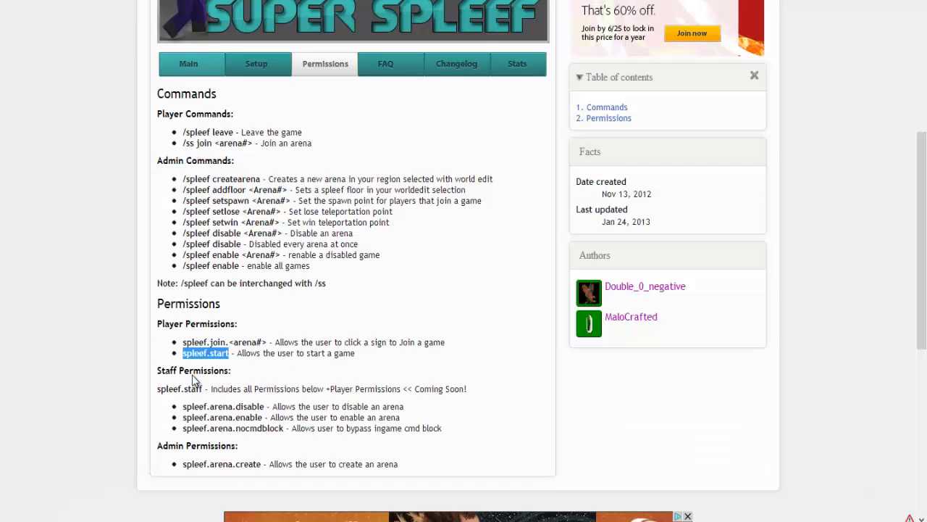
pyautogui.click(184, 423)
pyautogui.moveTo(185, 405); pyautogui.dragTo(307, 432)
pyautogui.click(218, 468)
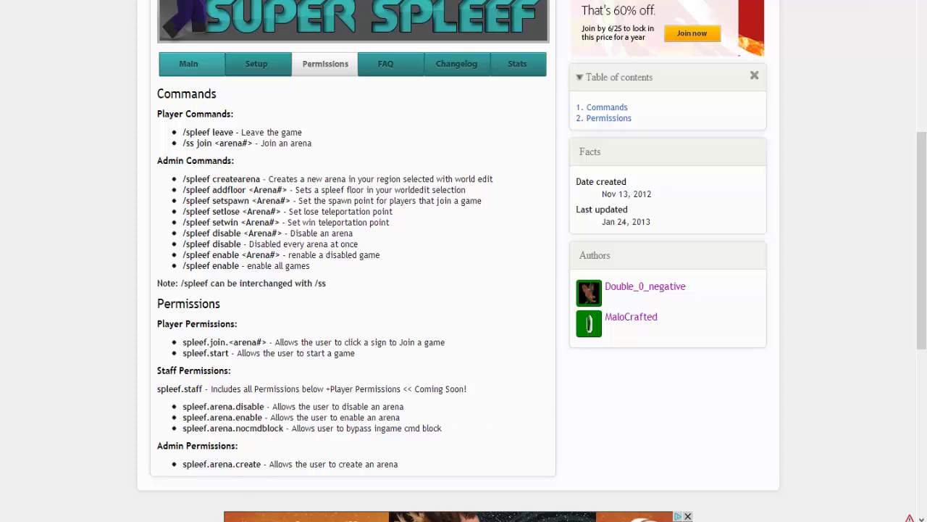
# Close permissions.yml in the text editor, saving the changes.
pyautogui.hotkey('alt', 'Tab')
pyautogui.hotkey('ctrl', 'w')
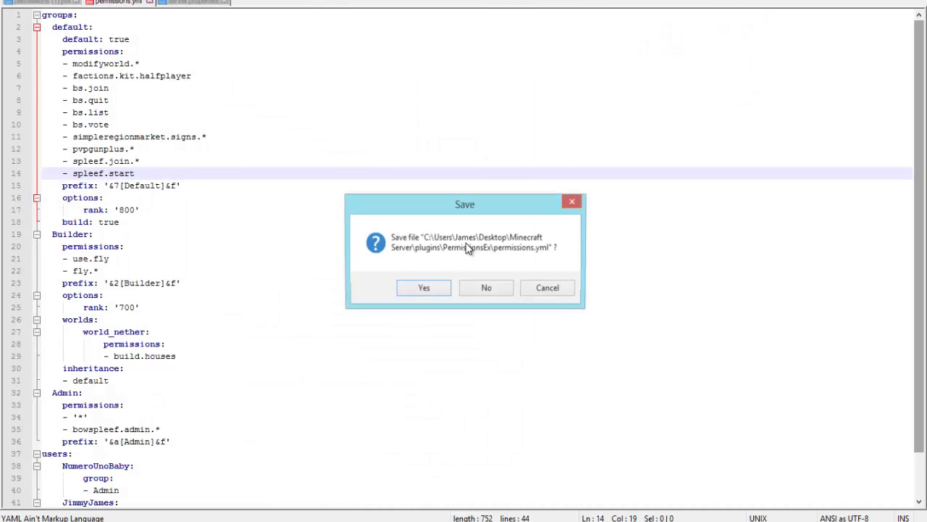
pyautogui.click(426, 290)
pyautogui.hotkey('alt', 'Tab')
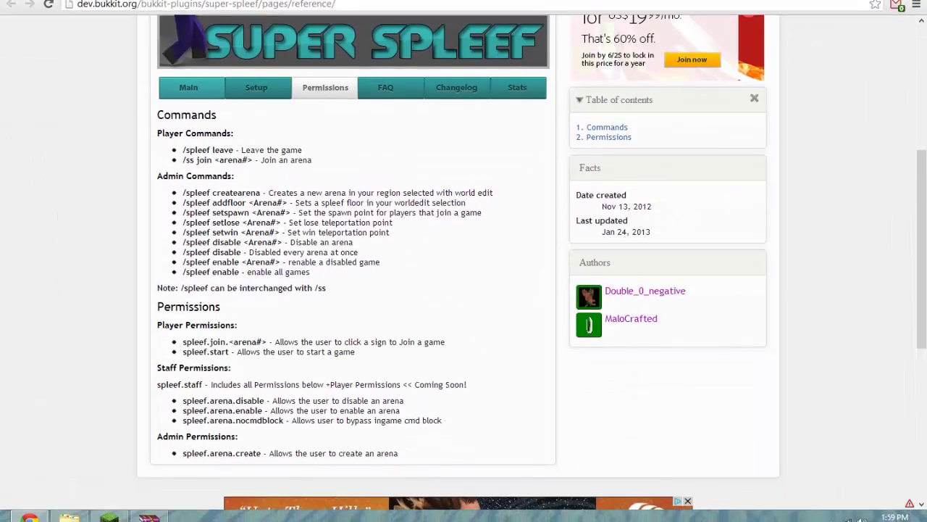
# Return from the PermissionsEx folder to the main Minecraft Server folder.
pyautogui.click(70, 510)
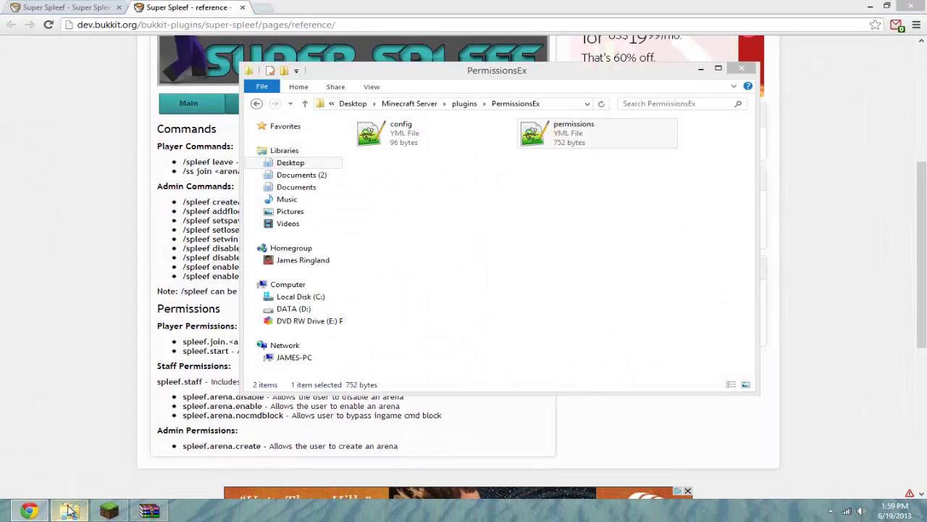
pyautogui.click(256, 103)
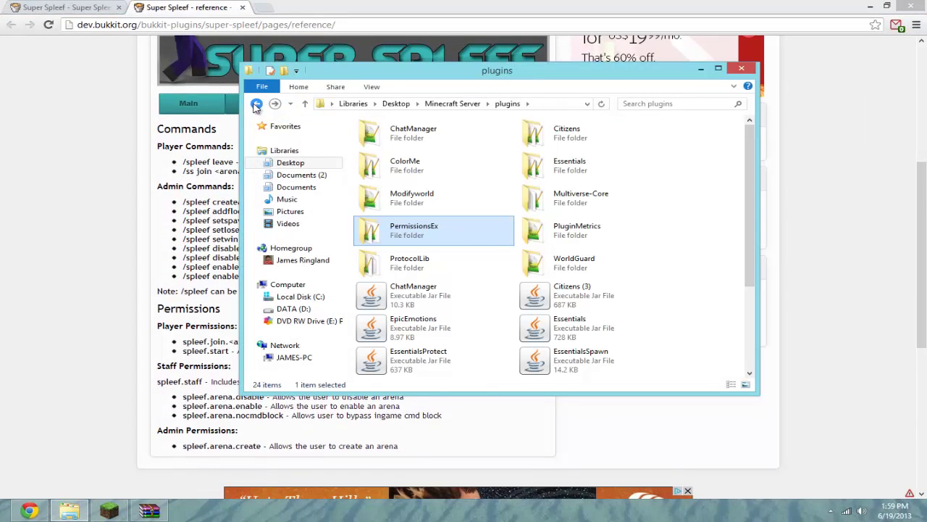
pyautogui.click(257, 103)
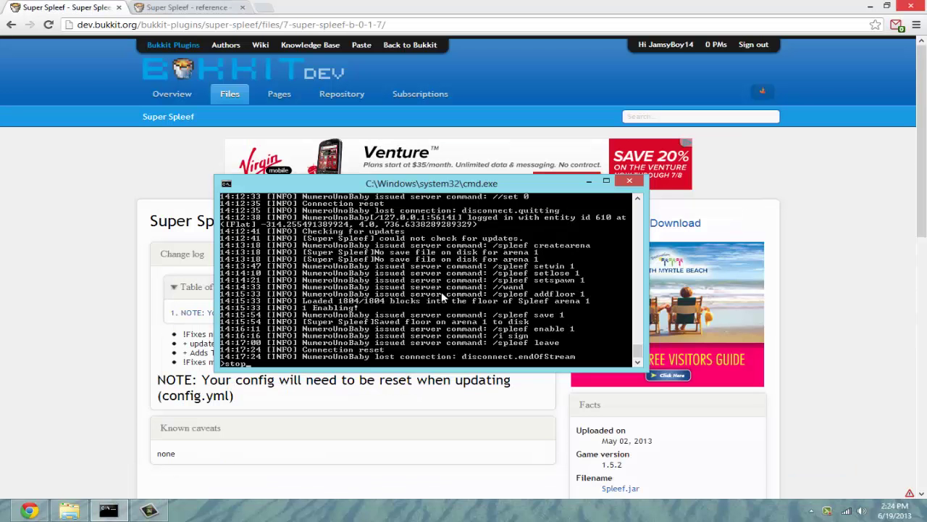
# Stop the Minecraft server with the stop command, bring up its folder and close the server console after shutdown.
pyautogui.press('Return')
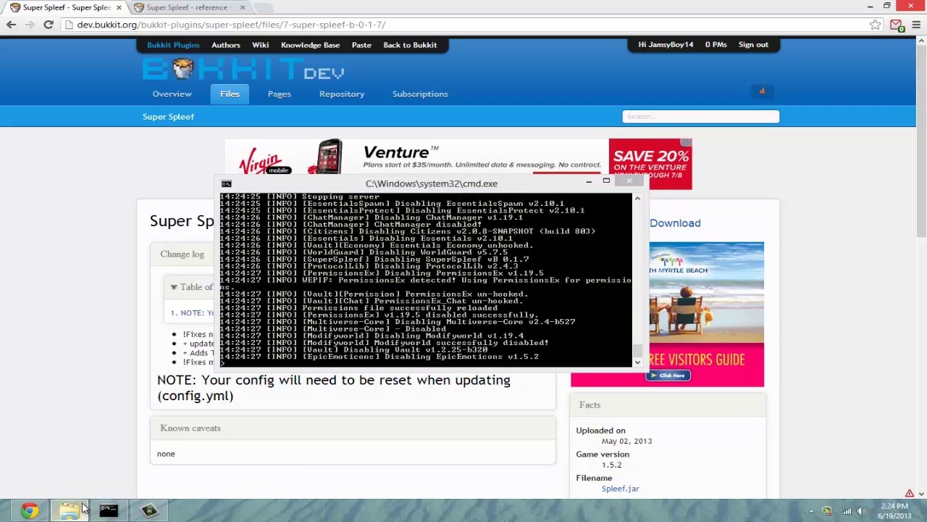
pyautogui.click(82, 507)
pyautogui.click(82, 508)
pyautogui.click(82, 507)
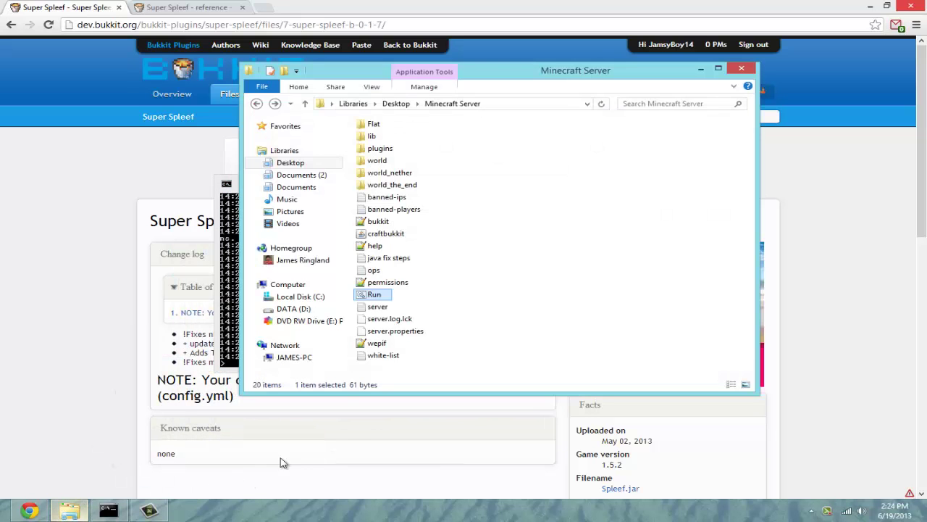
pyautogui.click(232, 252)
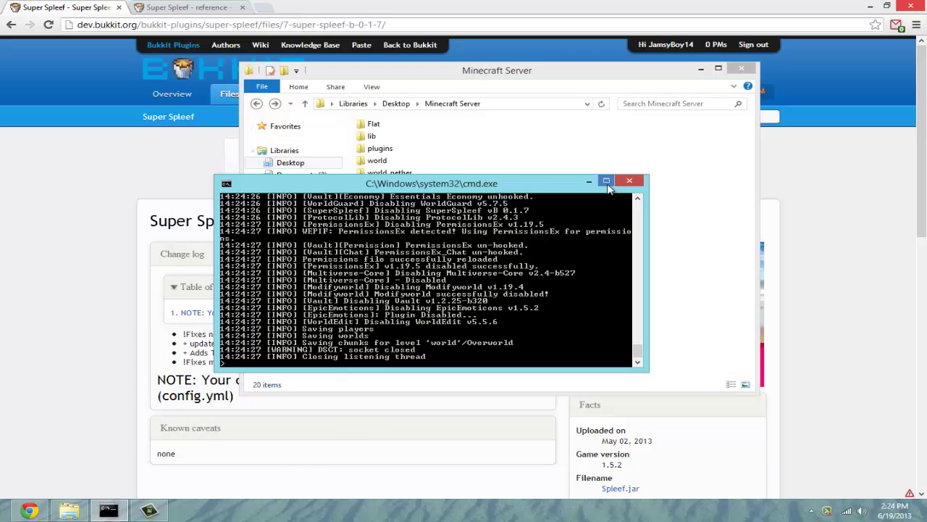
pyautogui.moveTo(516, 185); pyautogui.dragTo(578, 149)
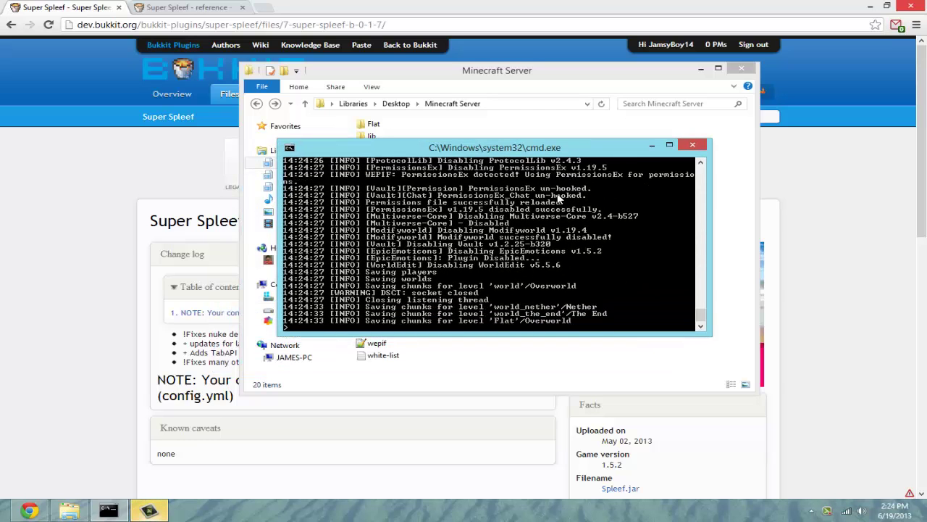
pyautogui.click(697, 146)
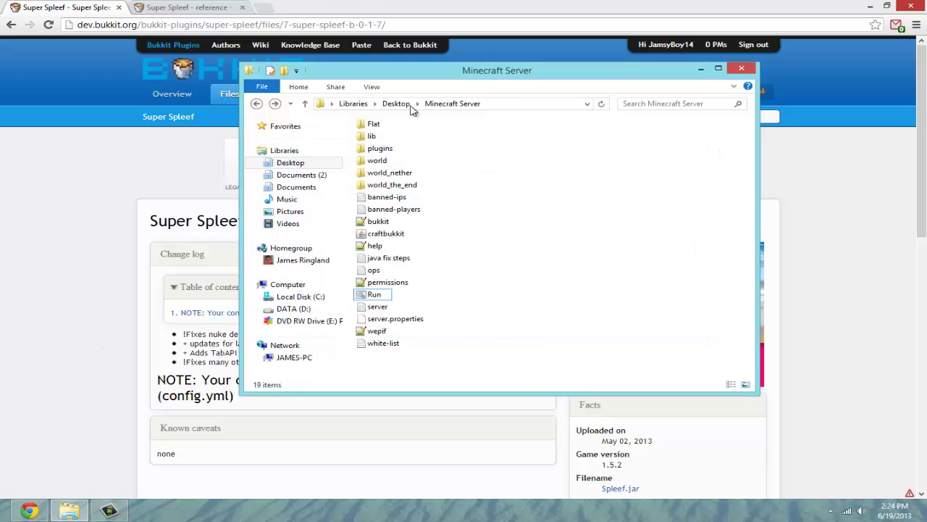
# Open the SuperSpleef config file from the server's plugins folder in the text editor and minimize the folder window.
pyautogui.doubleClick(384, 149)
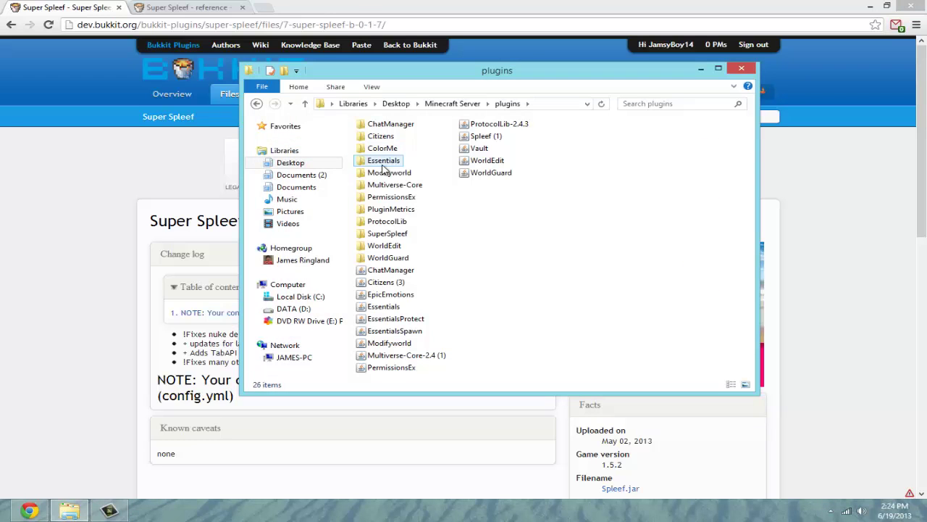
pyautogui.doubleClick(387, 233)
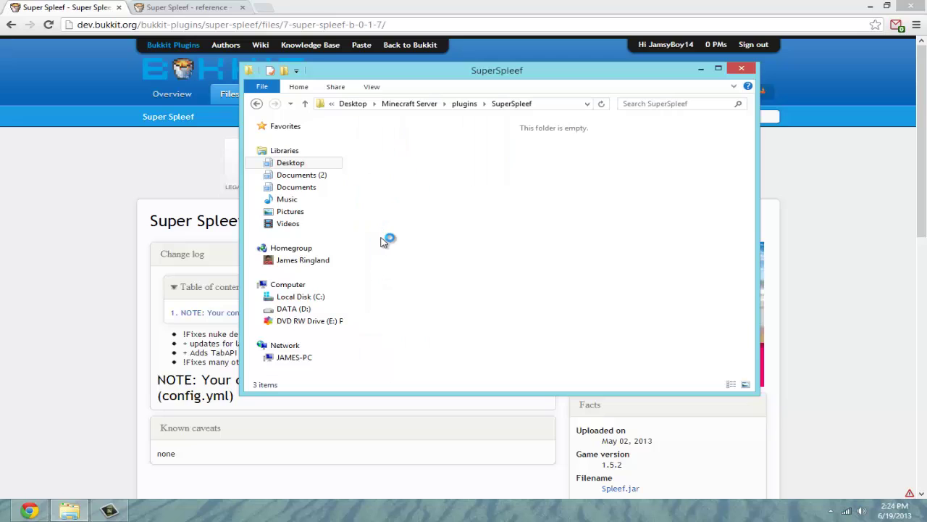
pyautogui.click(382, 138)
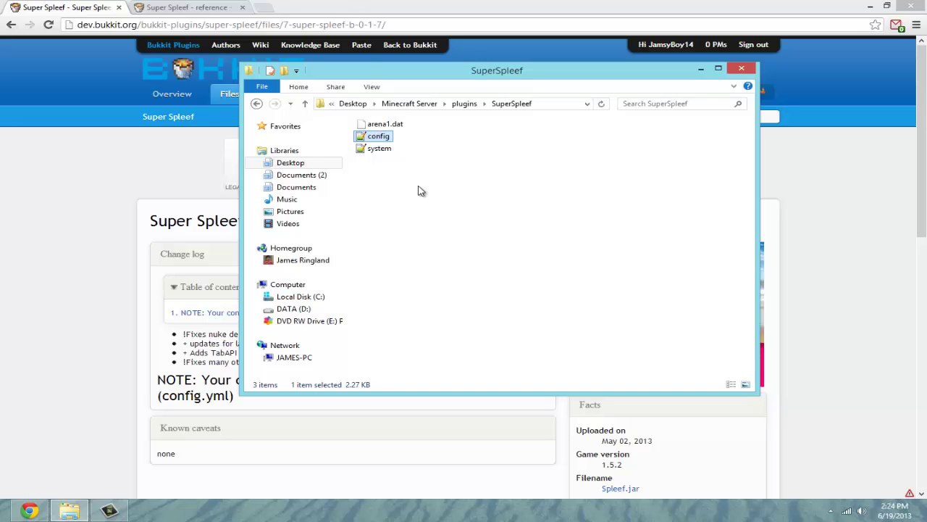
pyautogui.doubleClick(383, 137)
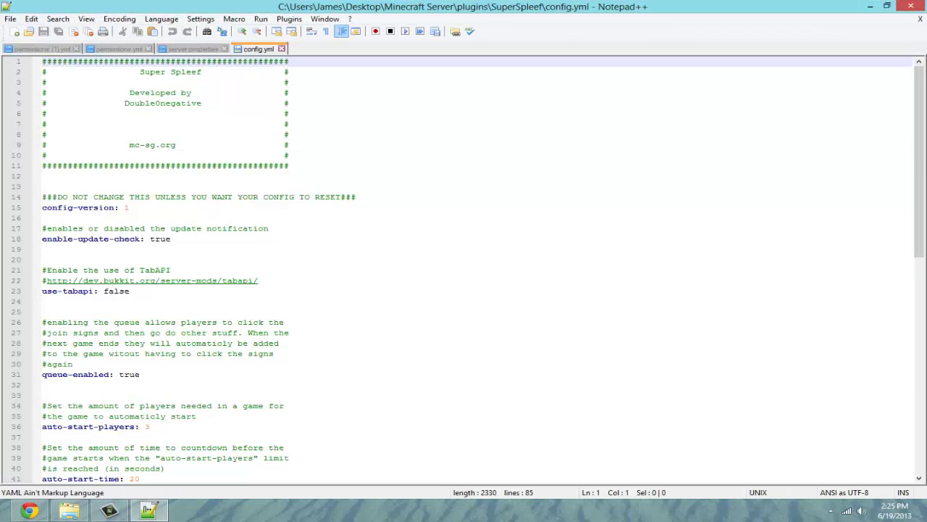
pyautogui.click(71, 510)
pyautogui.click(406, 123)
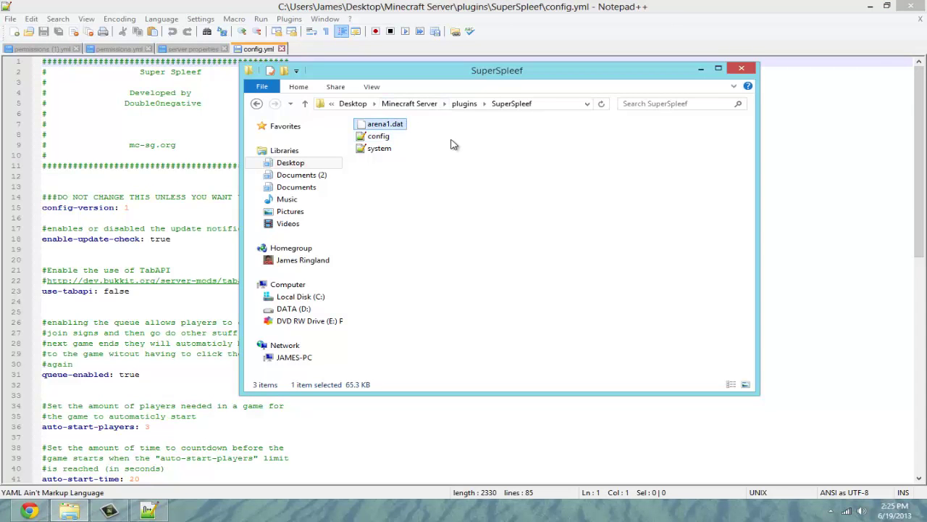
pyautogui.click(701, 68)
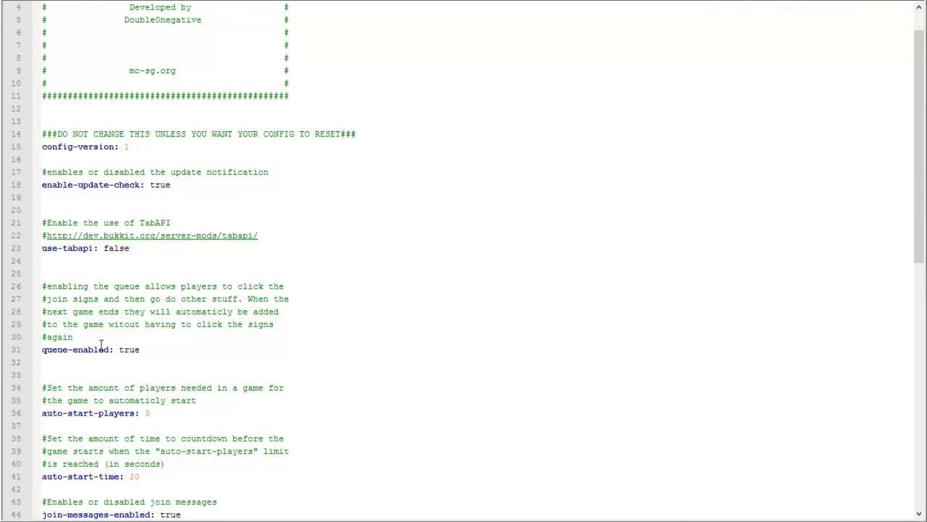
# Review the queue, auto-start players, auto-start time and join message settings in the Super Spleef config.yml.
pyautogui.scroll(-4, 100, 344)
pyautogui.scroll(1, 100, 346)
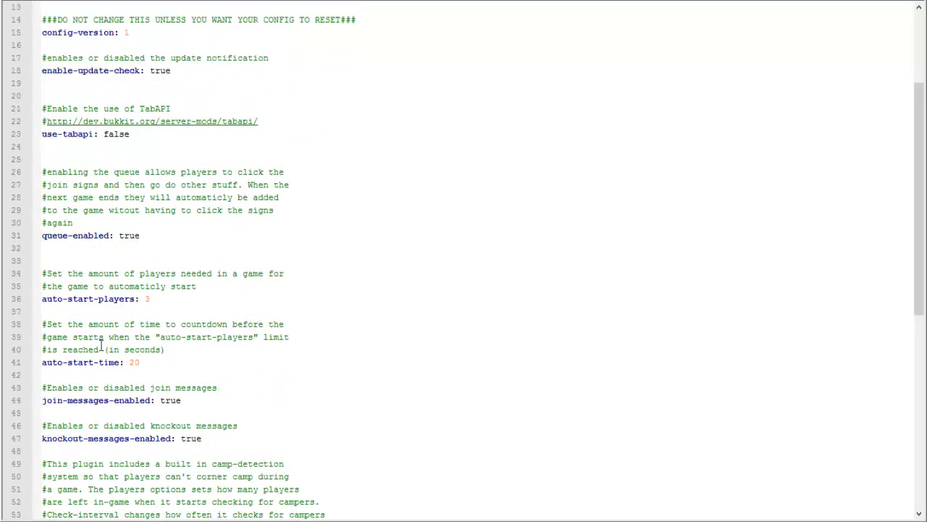
pyautogui.scroll(4, 101, 343)
pyautogui.scroll(-6, 103, 319)
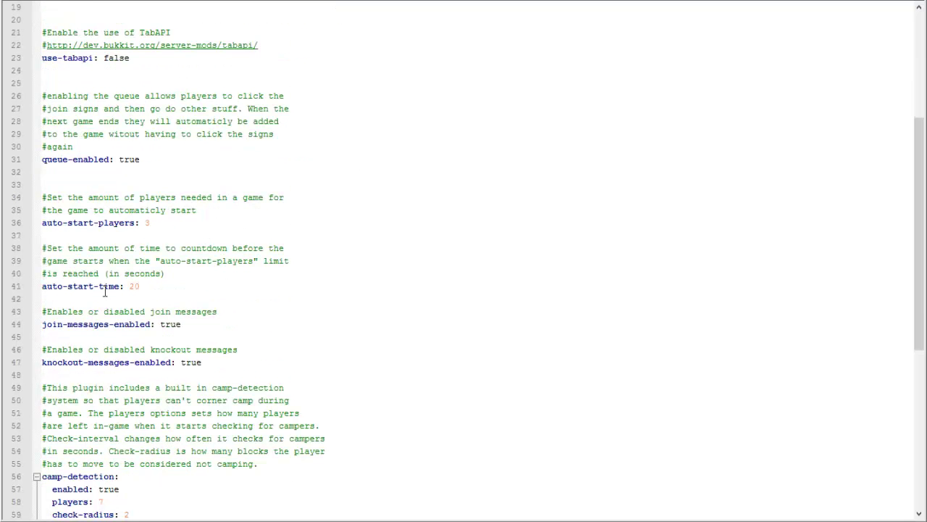
pyautogui.click(167, 228)
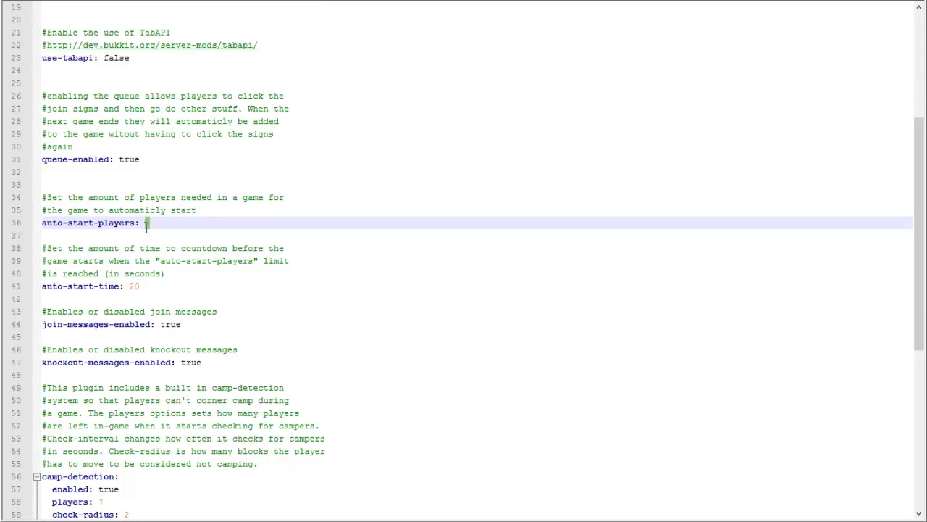
pyautogui.click(155, 288)
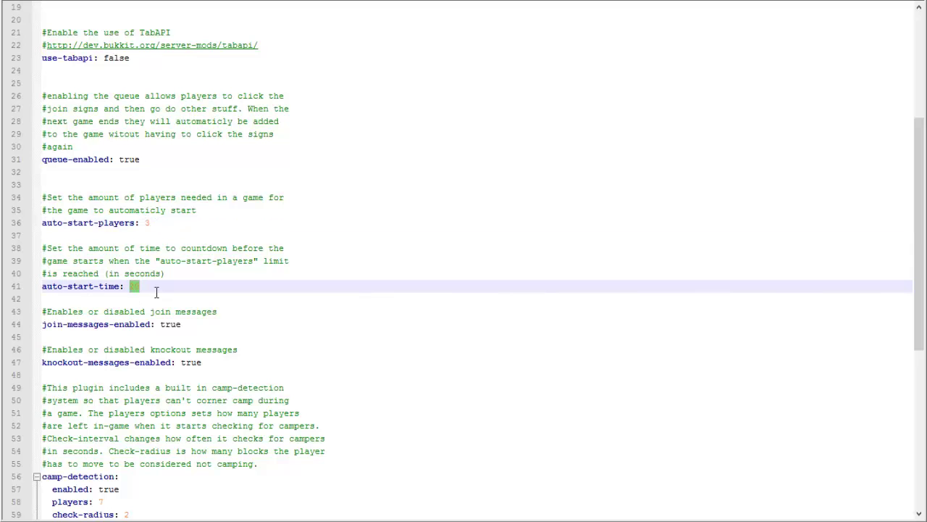
pyautogui.click(182, 323)
# Examine the knockout message, camp-detection and nuke-detection settings further down in config.yml.
pyautogui.scroll(-3, 181, 324)
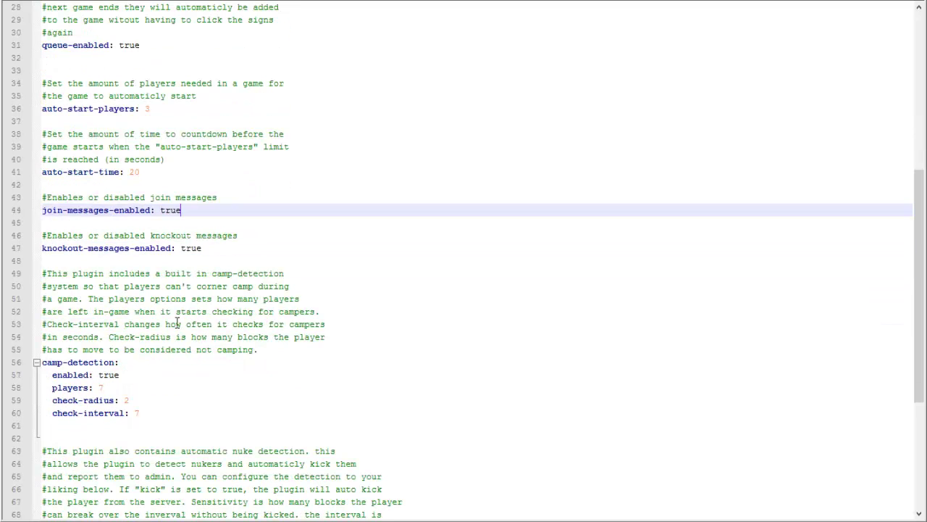
pyautogui.scroll(-6, 109, 351)
pyautogui.scroll(2, 90, 356)
pyautogui.scroll(13, 100, 362)
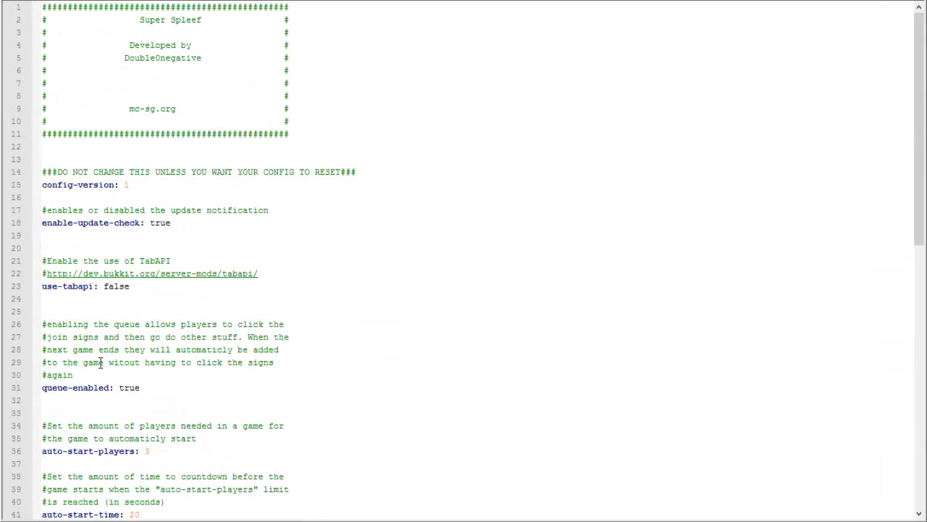
pyautogui.scroll(-10, 100, 362)
pyautogui.scroll(-5, 100, 362)
pyautogui.scroll(8, 100, 362)
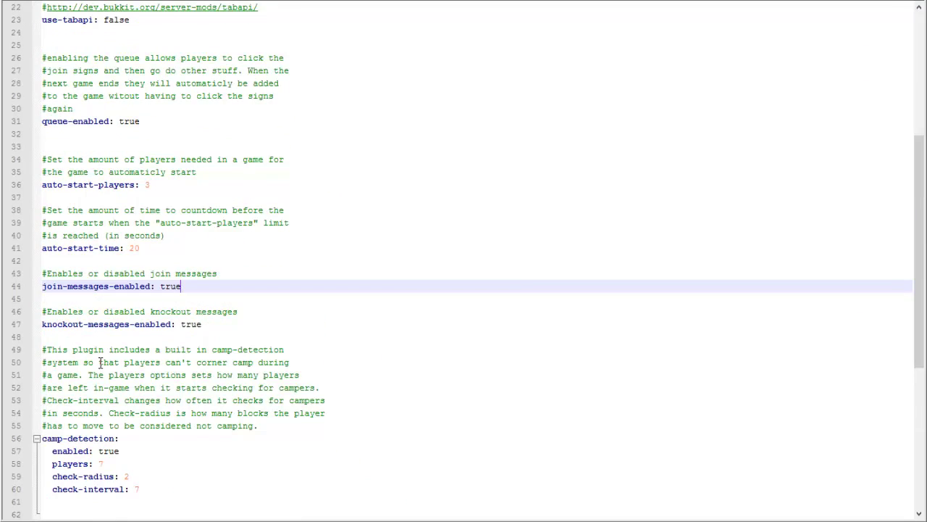
pyautogui.scroll(-8, 102, 362)
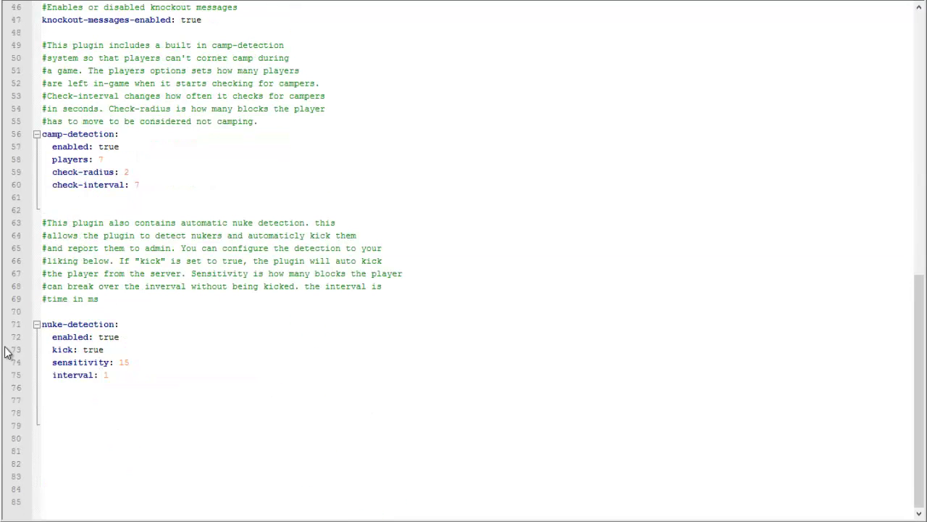
pyautogui.moveTo(136, 371); pyautogui.dragTo(20, 324)
pyautogui.click(160, 353)
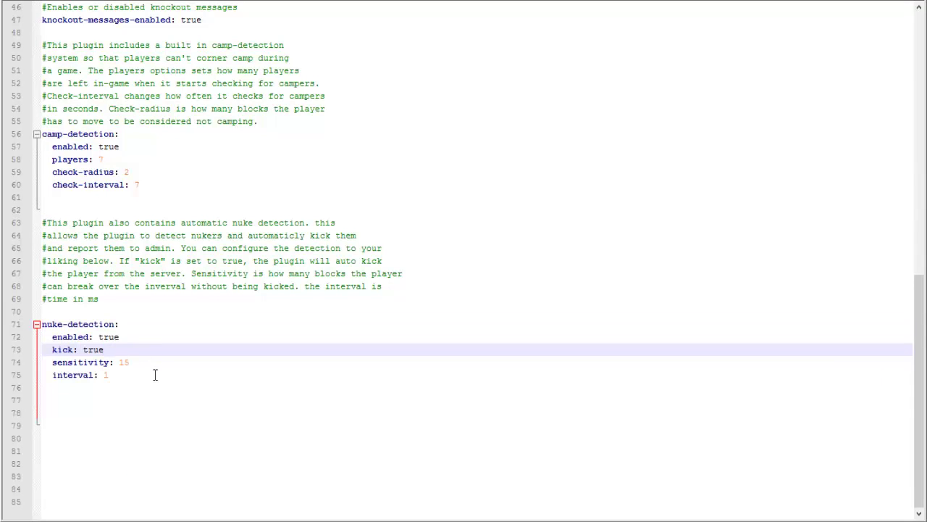
pyautogui.moveTo(111, 374); pyautogui.dragTo(3, 320)
pyautogui.click(285, 370)
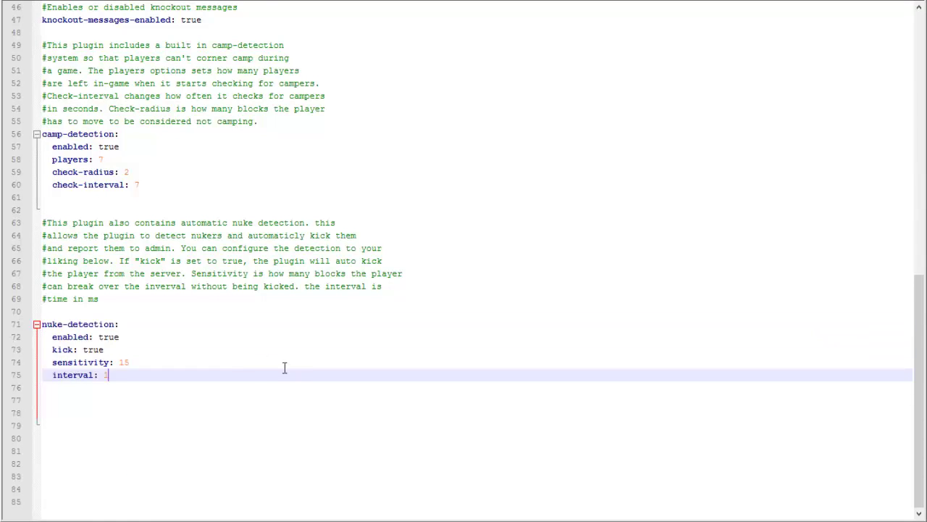
pyautogui.scroll(15, 409, 283)
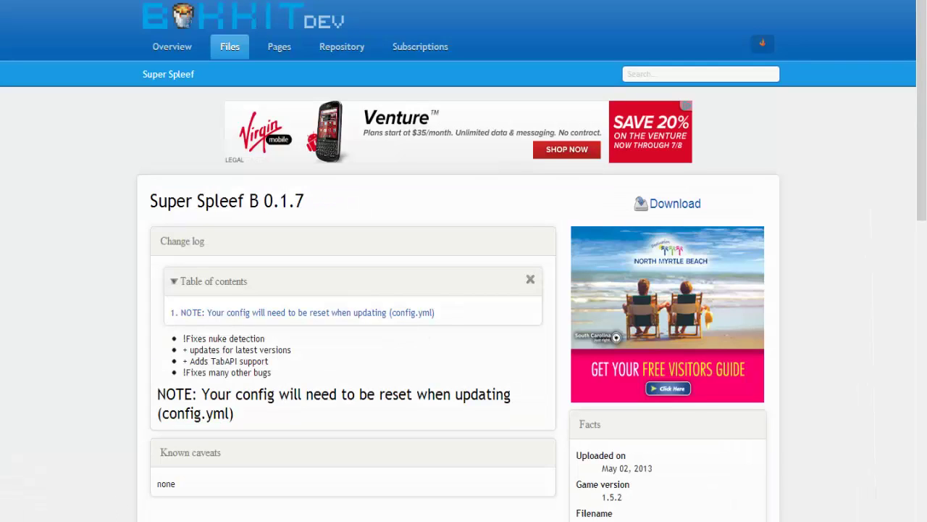
# Switch to Minecraft and walk through the building onto the fence around the spleef arena floor.
pyautogui.hotkey('alt', 'Tab')
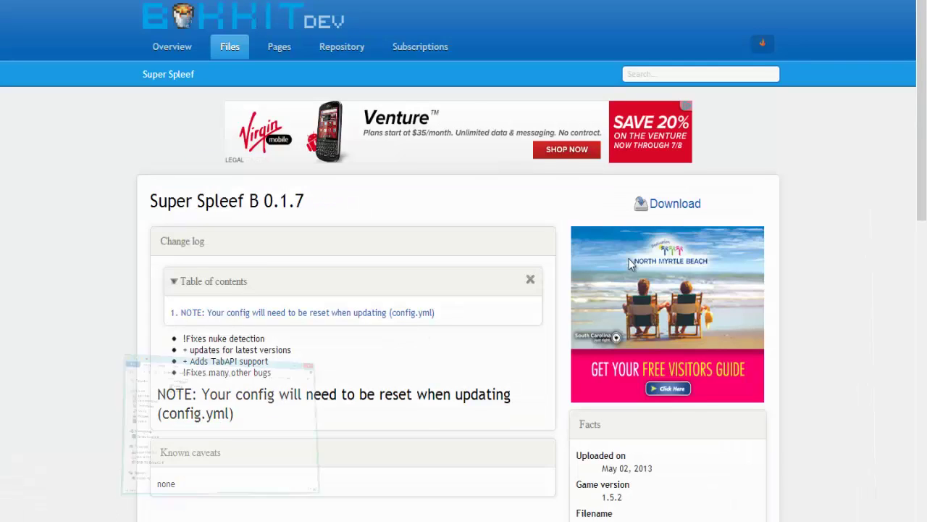
pyautogui.click(256, 58)
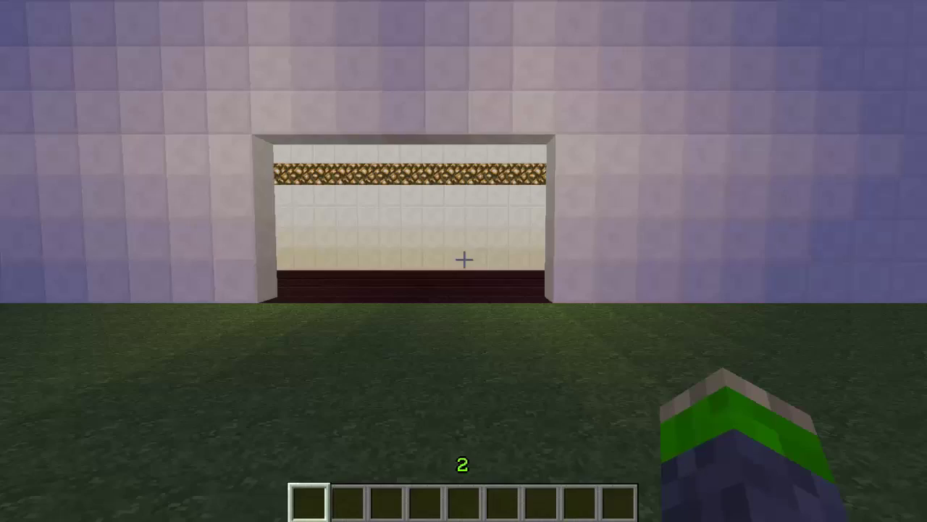
pyautogui.press('w')
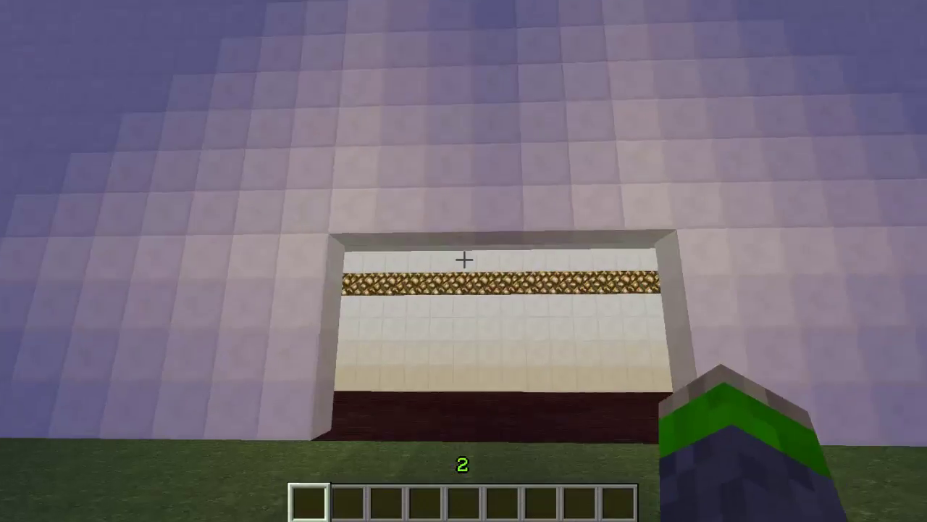
pyautogui.press('w')
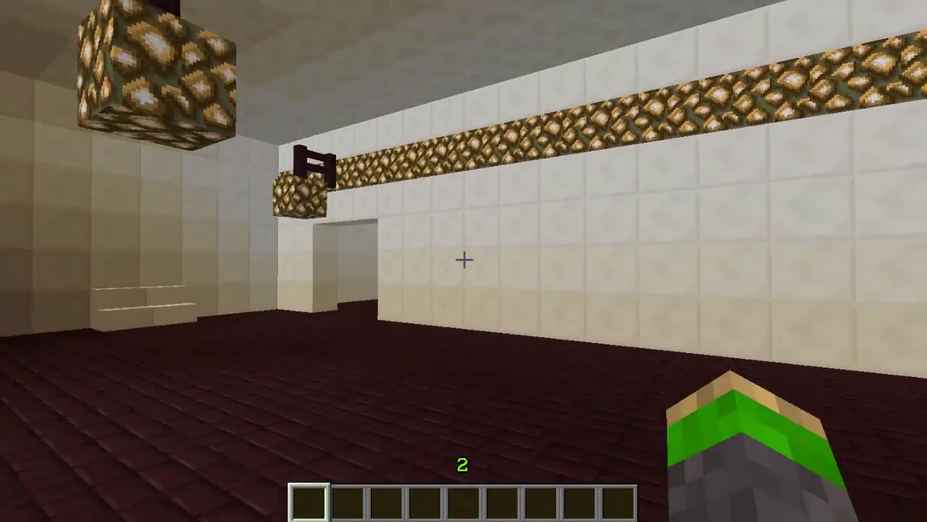
pyautogui.press('w')
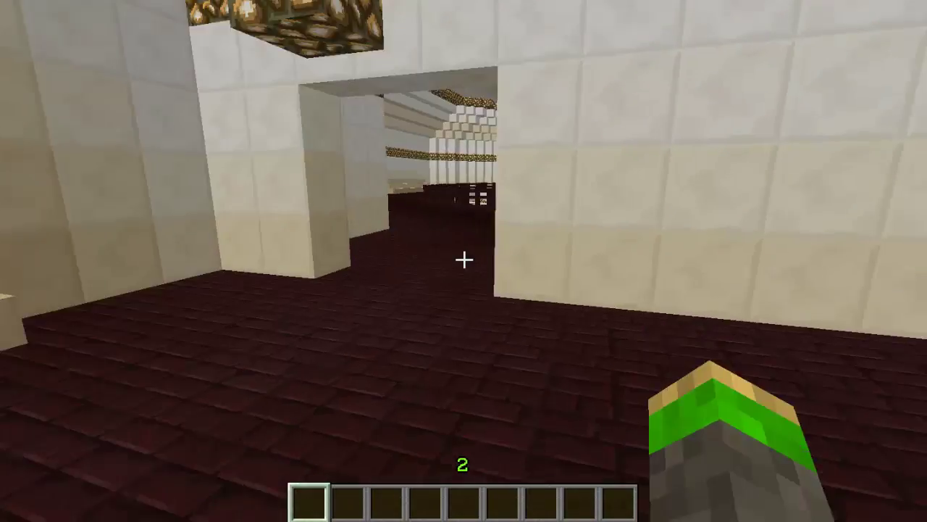
pyautogui.press('w')
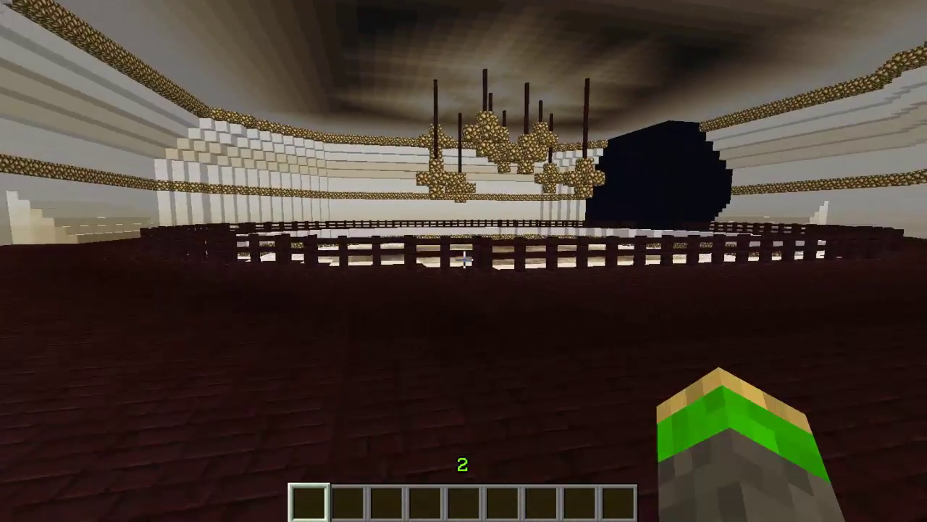
pyautogui.press('w')
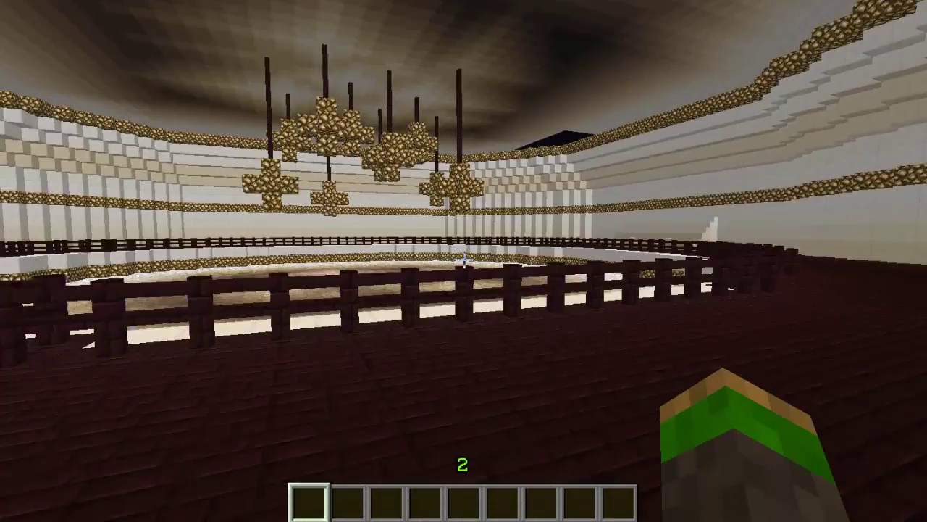
pyautogui.press('w')
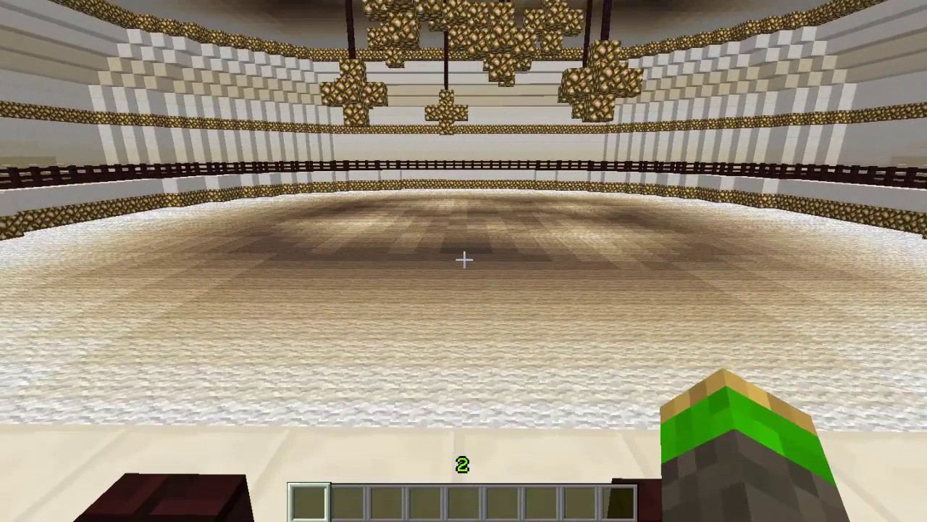
pyautogui.click(464, 259)
pyautogui.click(463, 259)
pyautogui.click(464, 260)
pyautogui.click(463, 259)
pyautogui.click(463, 260)
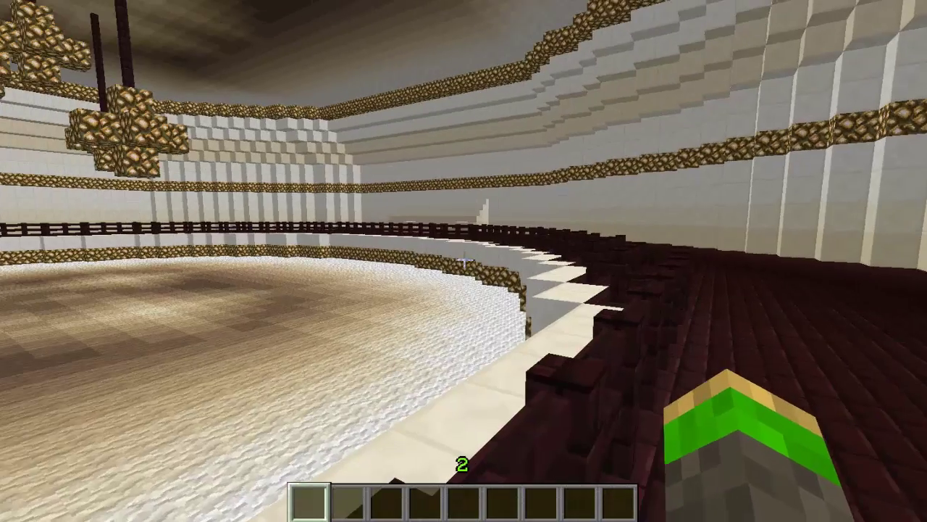
# Create a new spleef arena with the /spleef createarena chat command.
pyautogui.press('t')
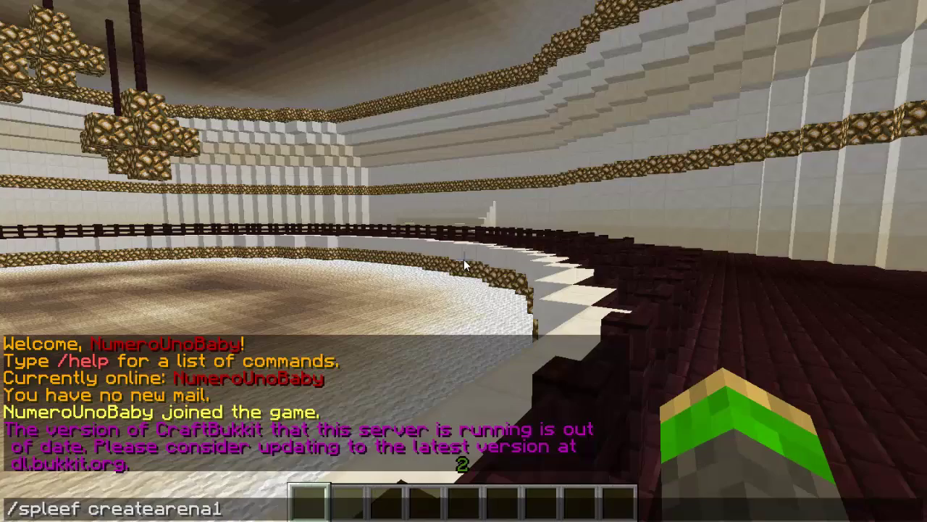
pyautogui.write('/spleef createarena')
pyautogui.press('Return')
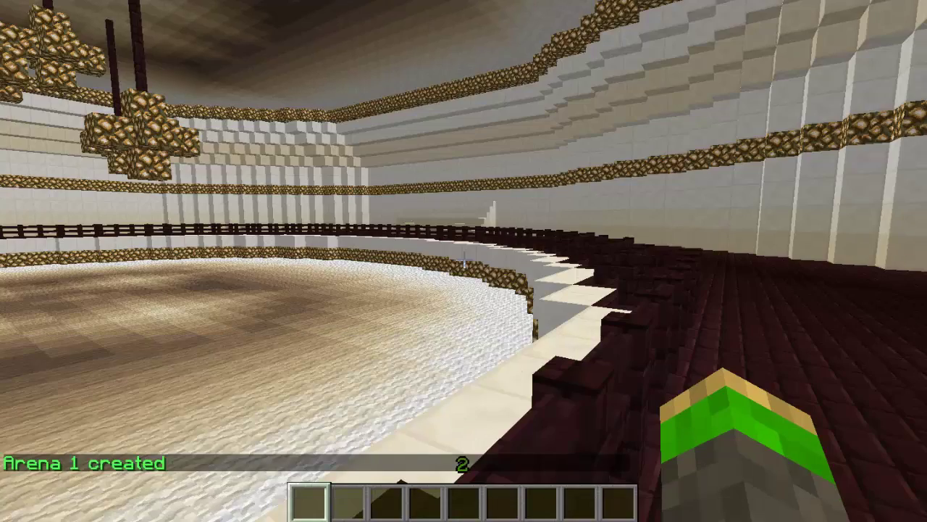
# Walk around to the walkway behind the arena fence and set arena 1's winner spawn there with /spleef setwin 1.
pyautogui.press('d')
pyautogui.press('w')
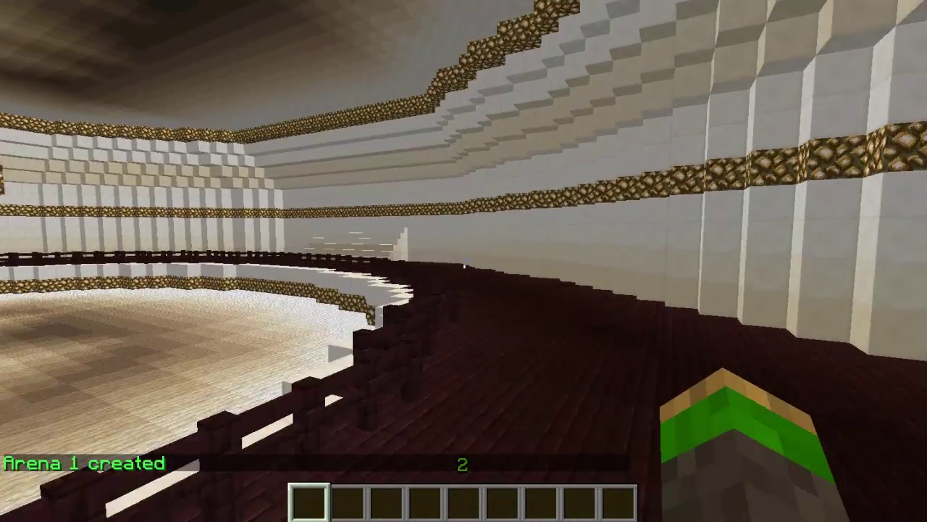
pyautogui.press('space')
pyautogui.press('w')
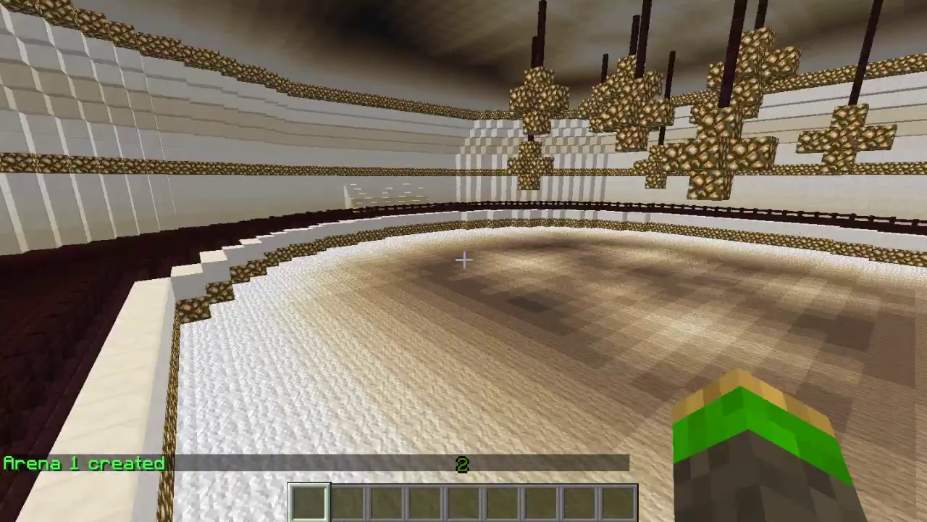
pyautogui.press('w')
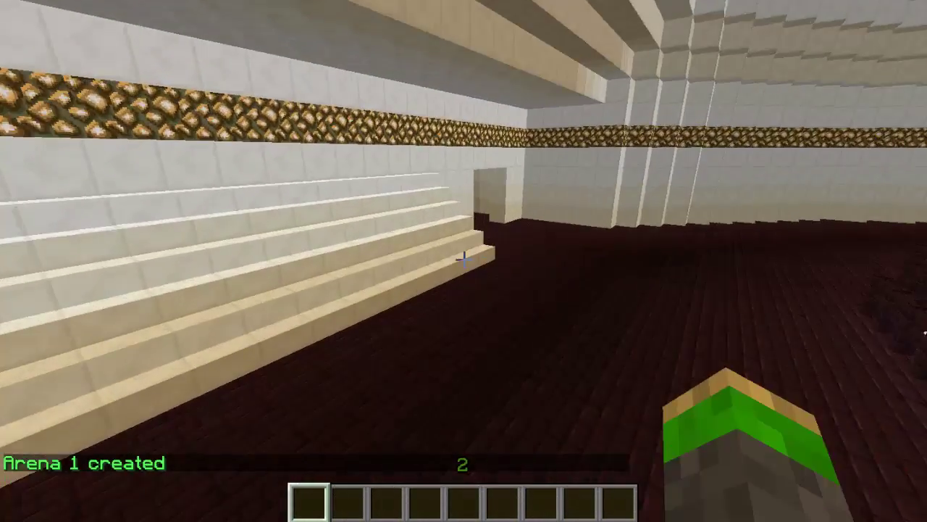
pyautogui.press('w')
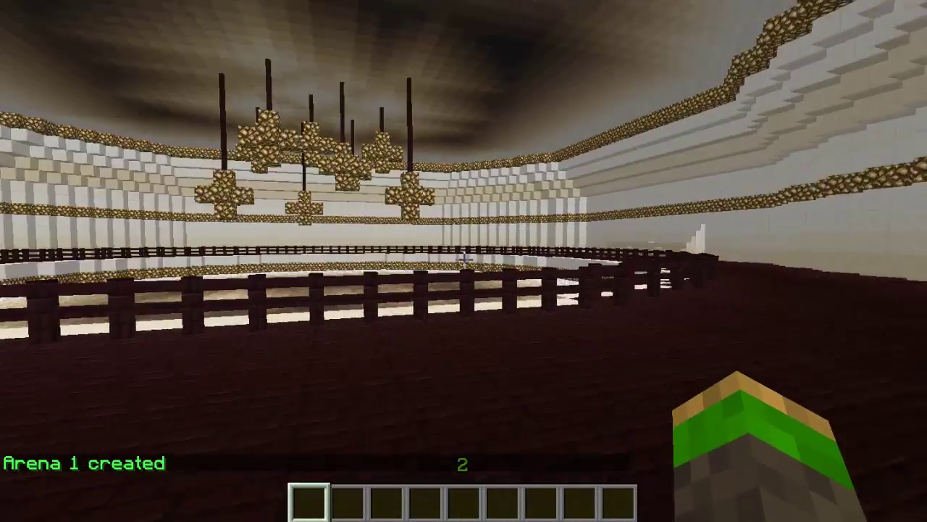
pyautogui.press('w')
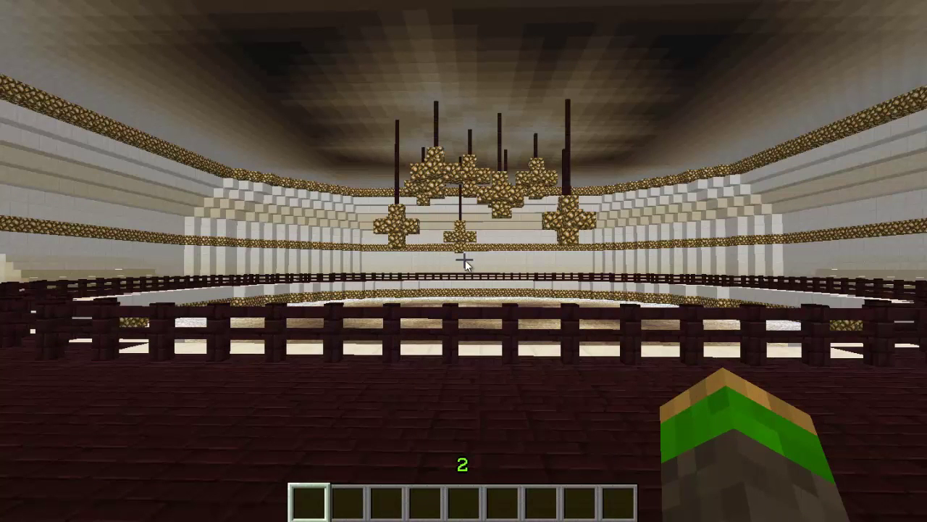
pyautogui.press('/')
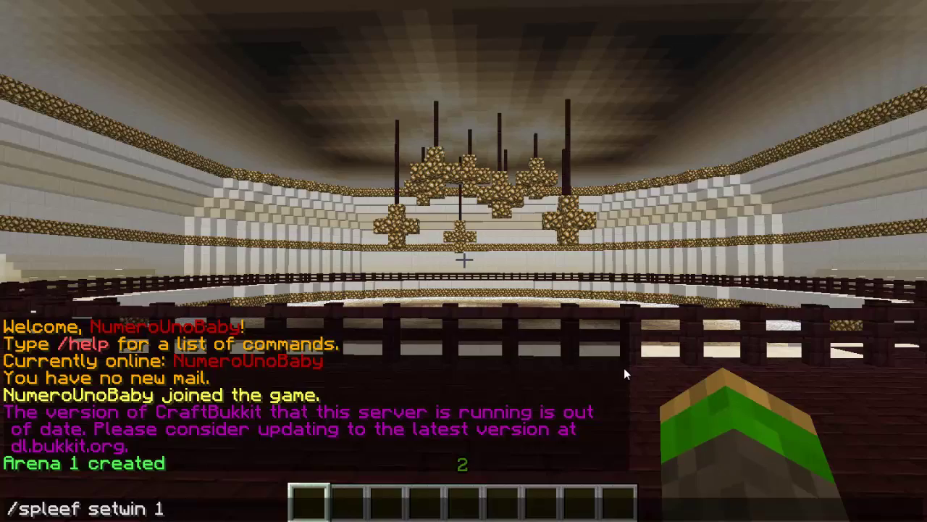
pyautogui.press('Return')
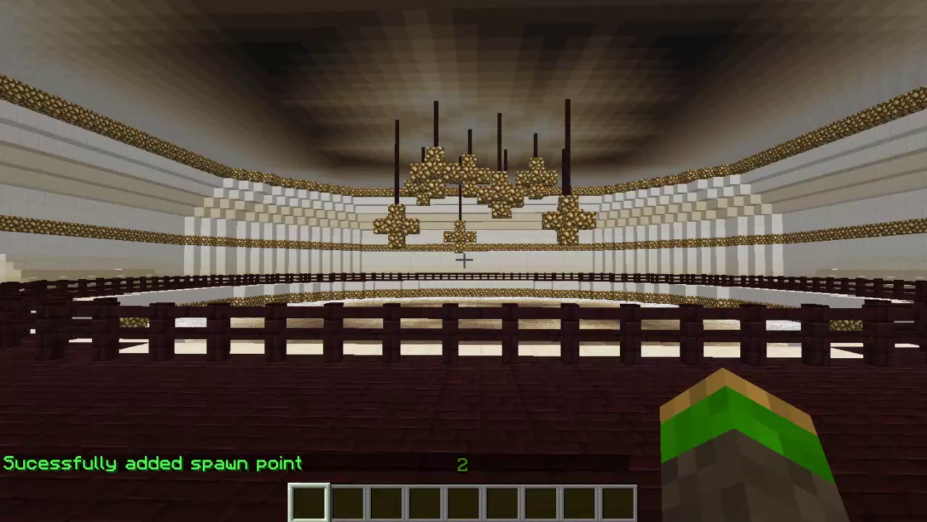
# Cross to the walkway on the opposite side of the arena and set the loser spawn facing the floor with /spleef setlose 1.
pyautogui.press('w')
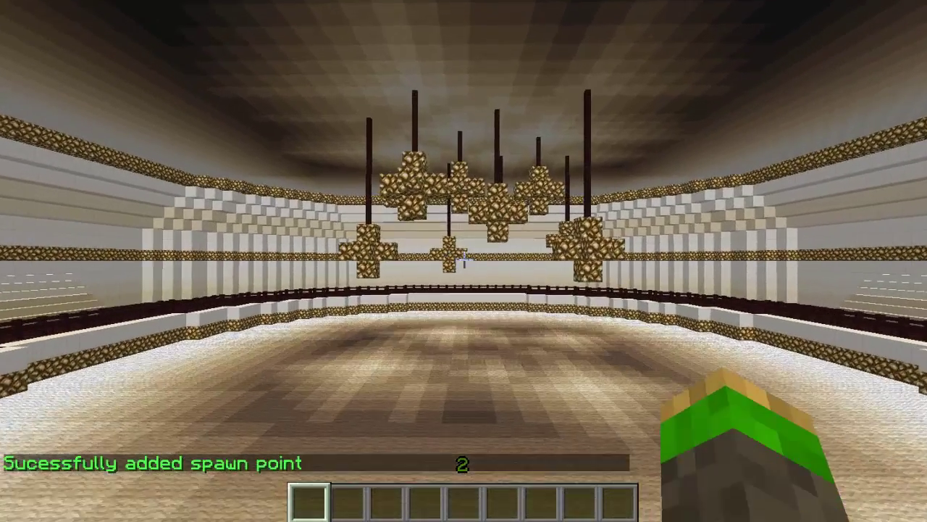
pyautogui.press('w')
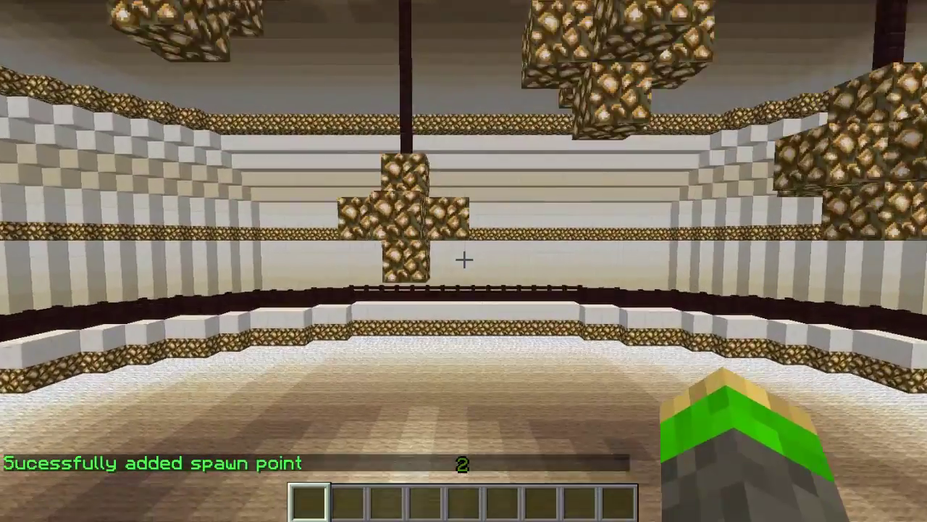
pyautogui.press('w')
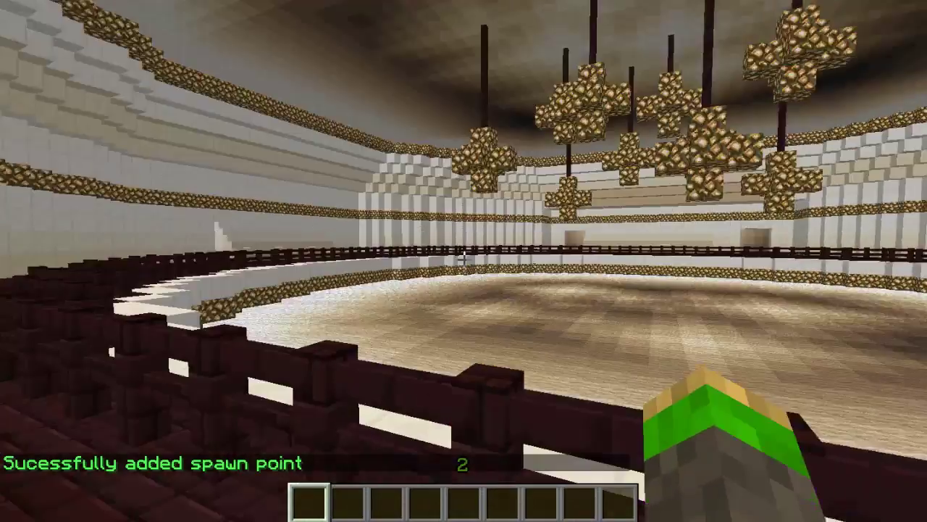
pyautogui.press('w')
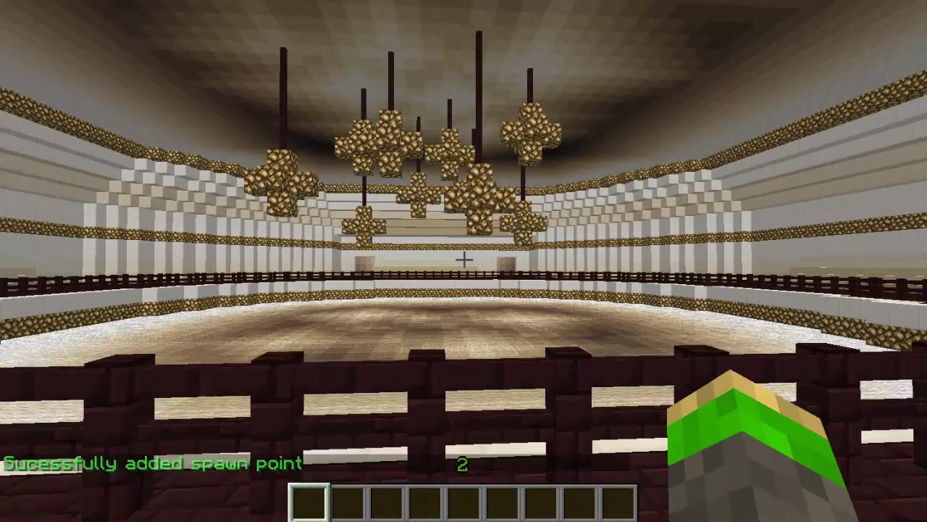
pyautogui.press('t')
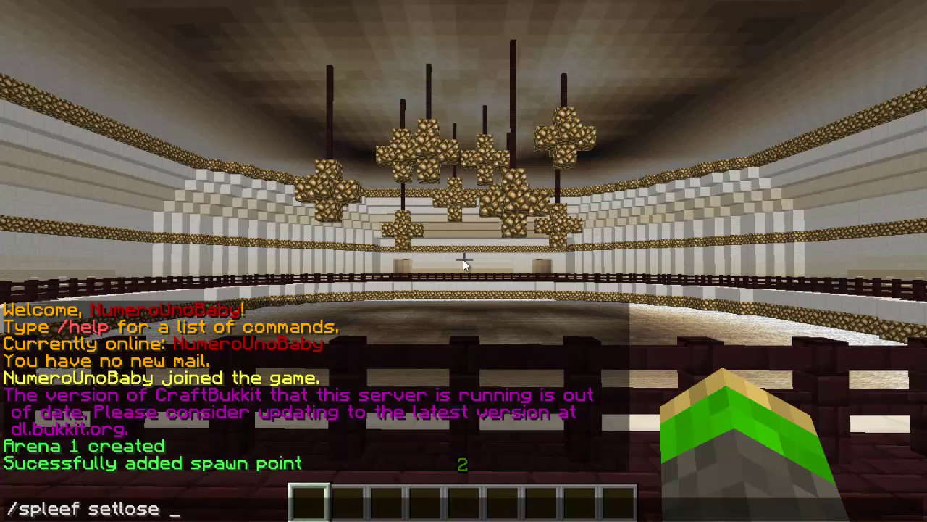
pyautogui.write('/spleef setlose 1')
pyautogui.press('Return')
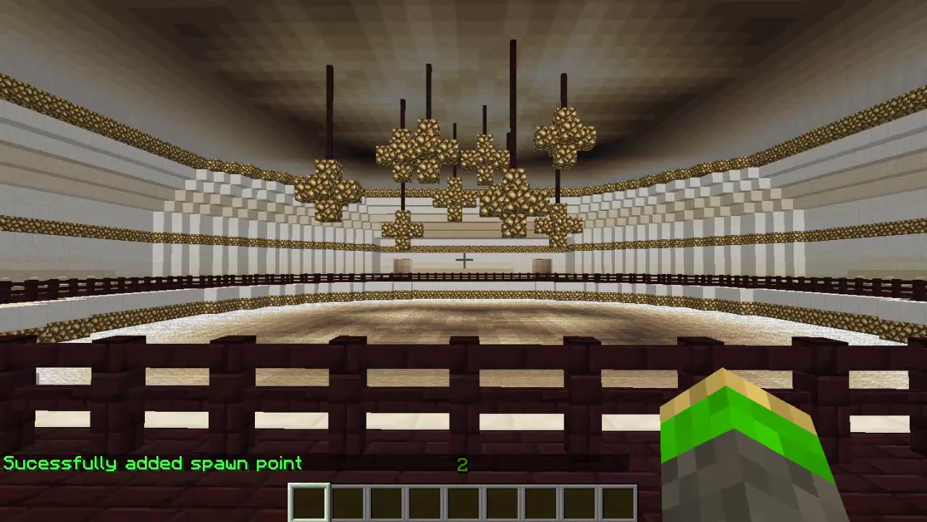
# Go over the fence onto the middle of the arena floor and set the player spawn with /spleef setspawn 1.
pyautogui.press('w')
pyautogui.press('space')
pyautogui.press('space')
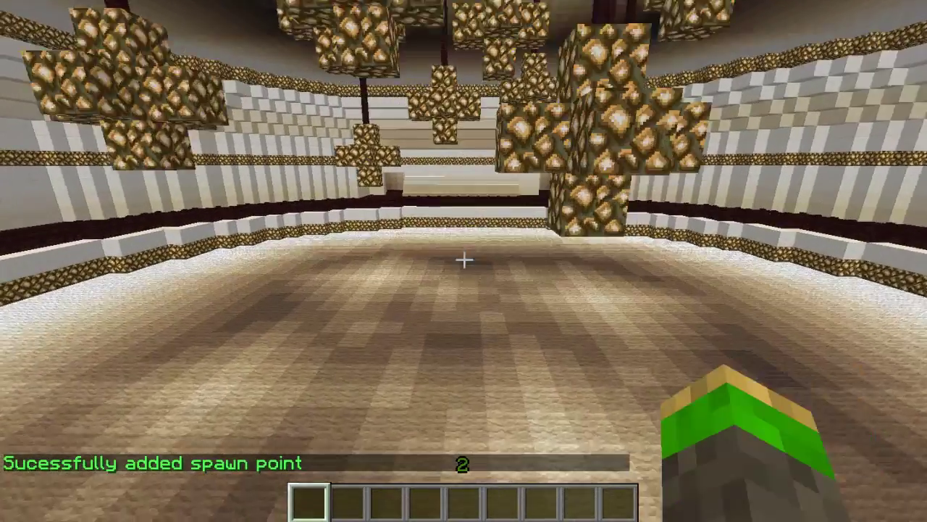
pyautogui.press('w')
pyautogui.press('shift')
pyautogui.write('t/')
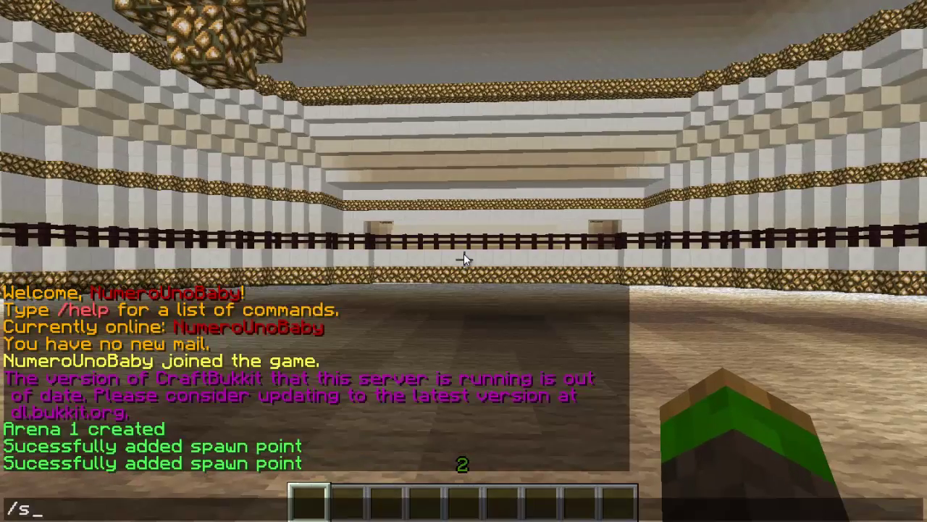
pyautogui.write('spleef set')
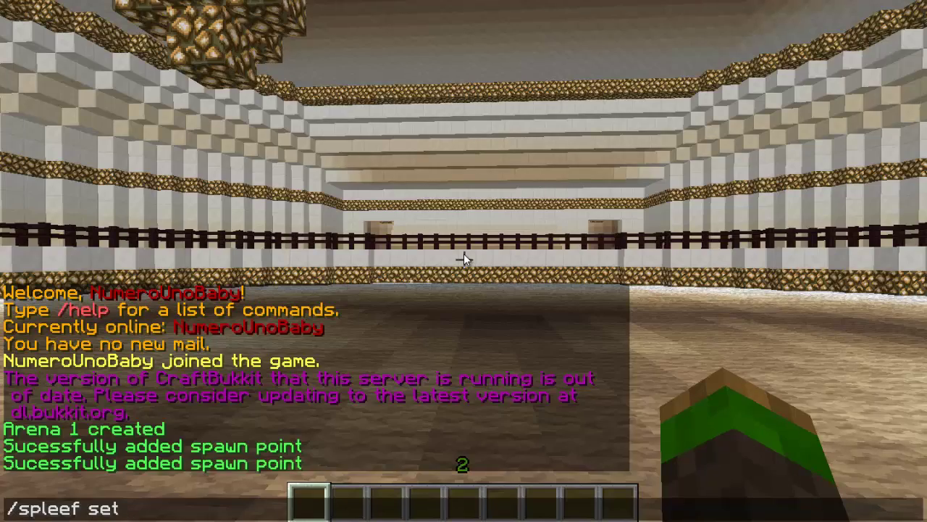
pyautogui.write('spawn 1')
pyautogui.press('Return')
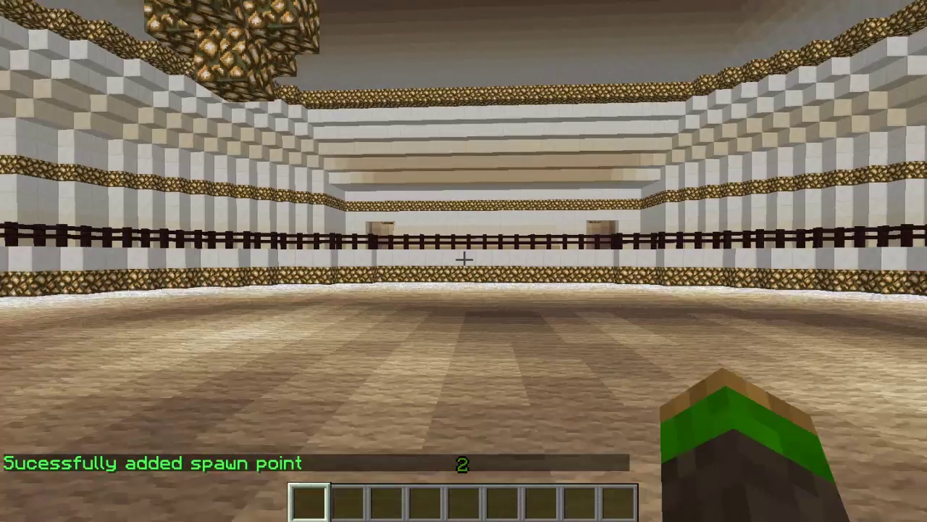
# Return to the walkway outside the arena fence and get the WorldEdit selection axe with the //wand command.
pyautogui.press('w')
pyautogui.press('s')
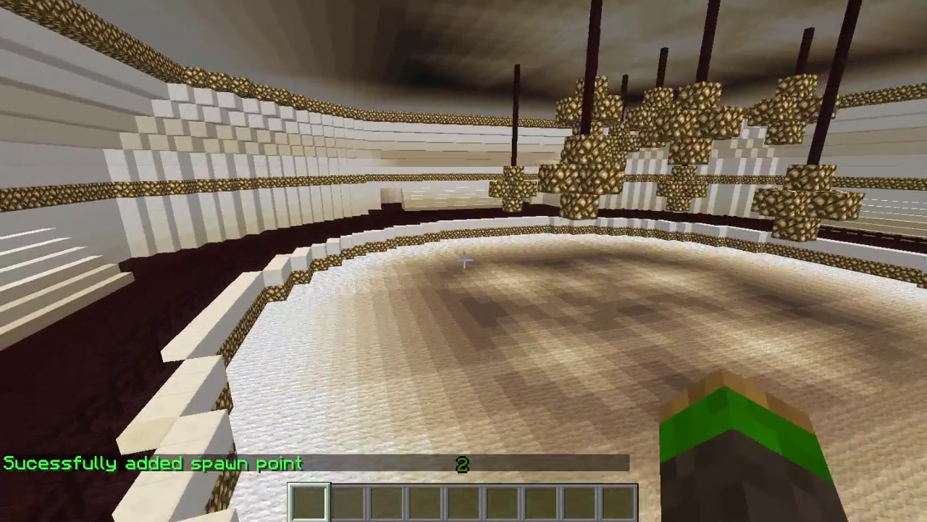
pyautogui.press('w')
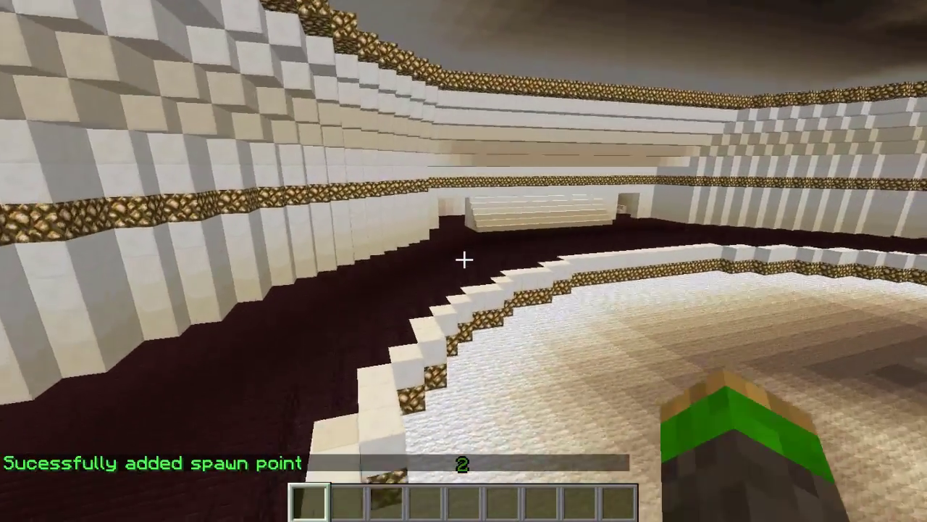
pyautogui.press('w')
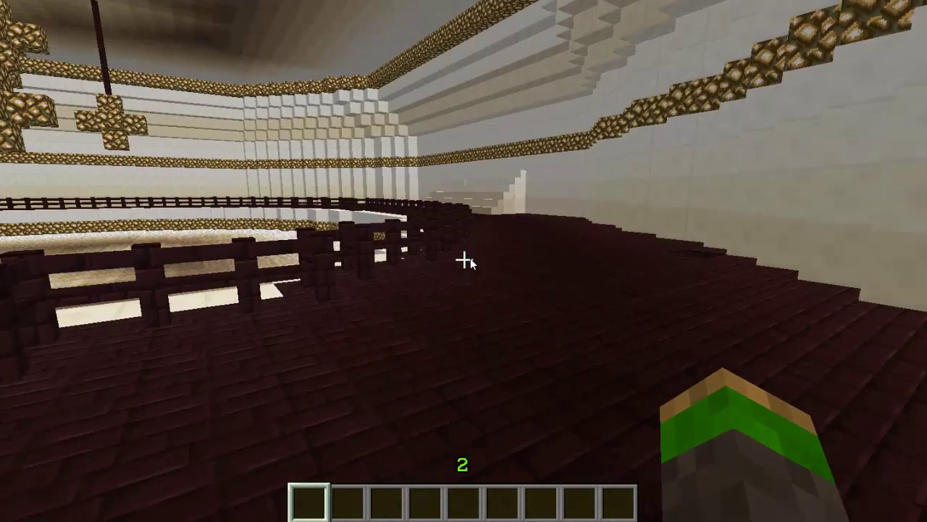
pyautogui.write('t//wand')
pyautogui.press('Return')
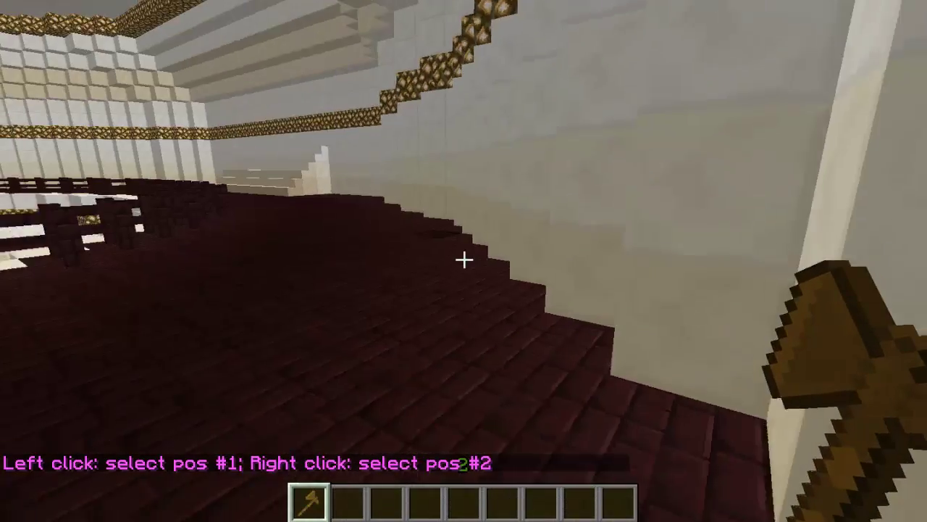
# Select the floor region with the wand from (-337, 1, 758) to the sunken grass block in the opposite corner at (-294, 1, 798).
pyautogui.press('w')
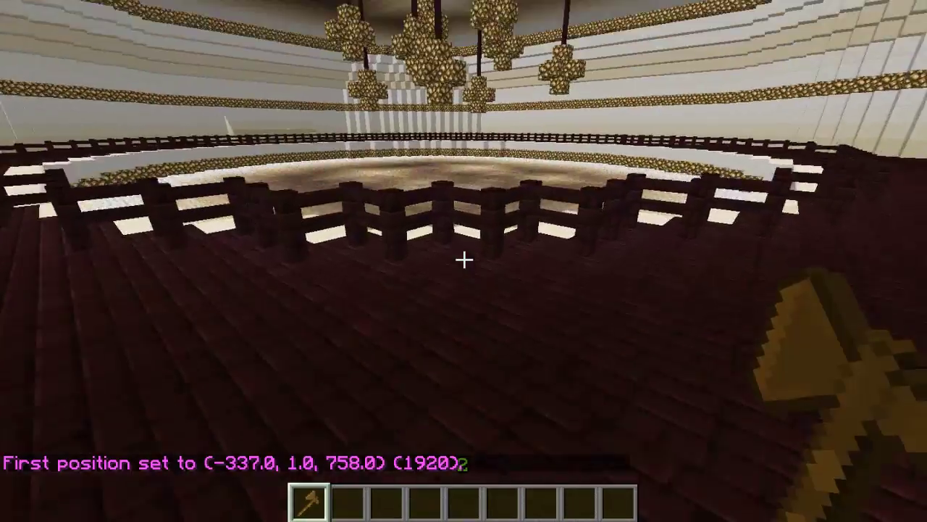
pyautogui.press('w')
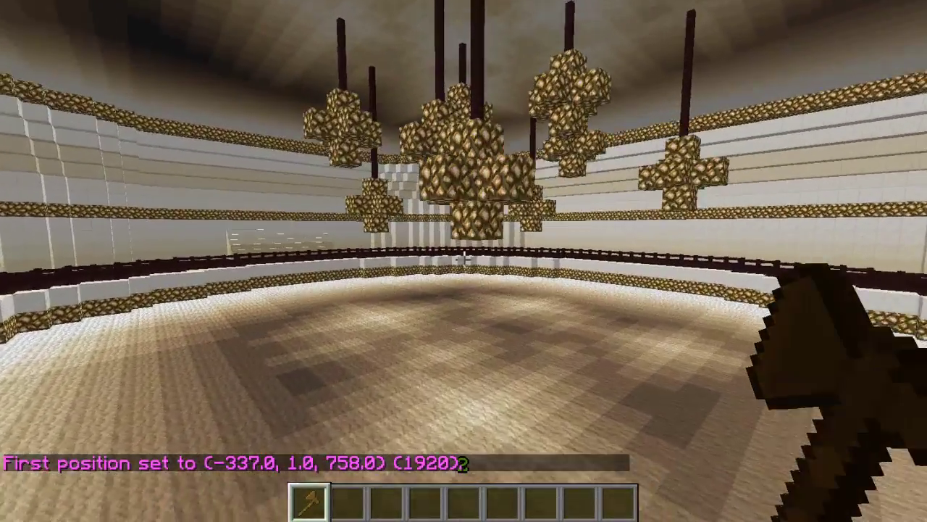
pyautogui.press('w')
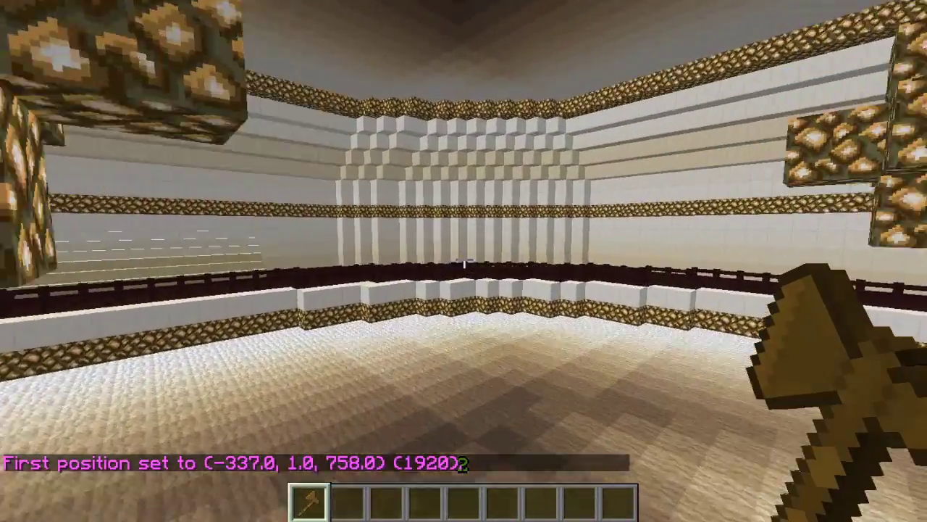
pyautogui.press('w')
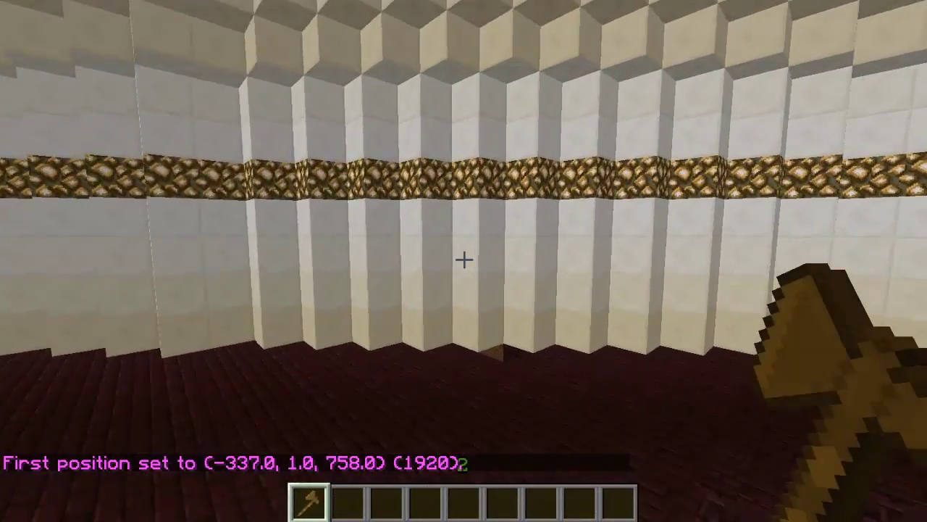
pyautogui.press('w')
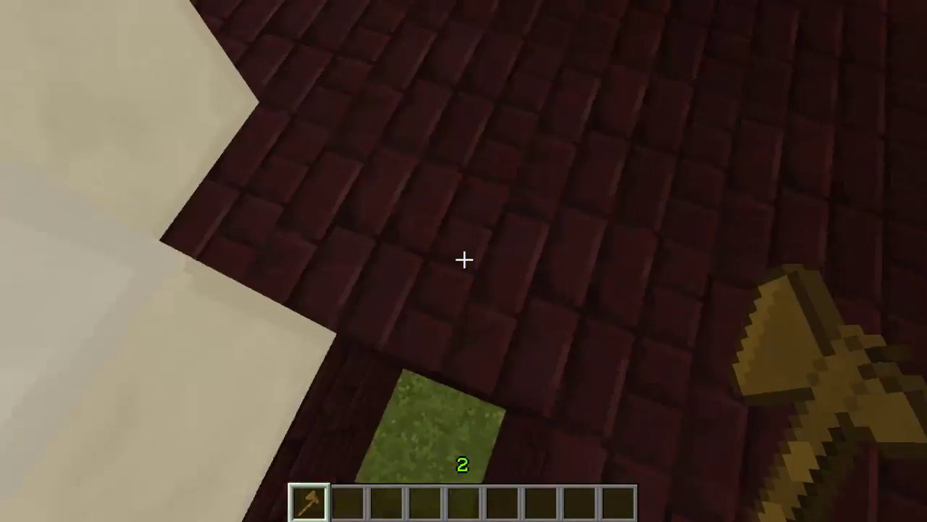
pyautogui.press('w')
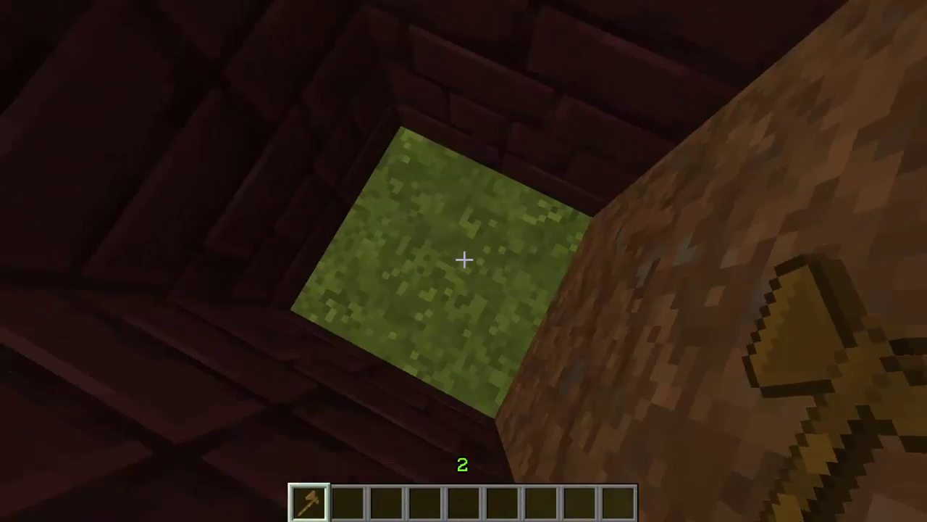
pyautogui.rightClick(463, 259)
pyautogui.press('space')
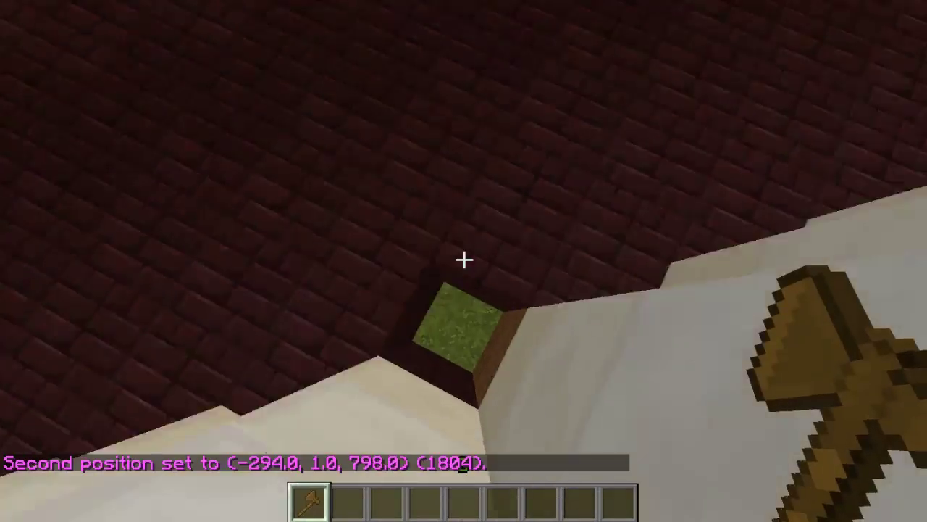
# Add the selected region as arena 1's floor with the /spleef addfloor 1 command.
pyautogui.write('wt')
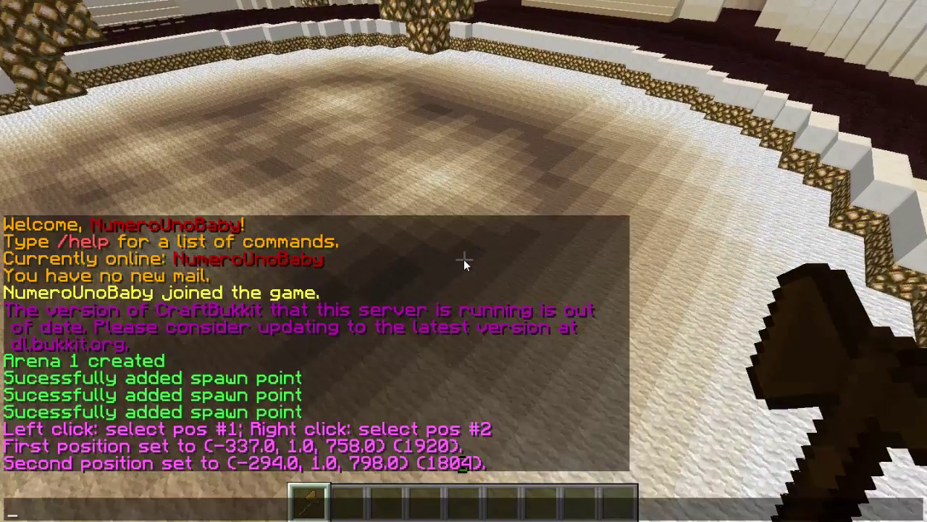
pyautogui.write('/spleef addfloor')
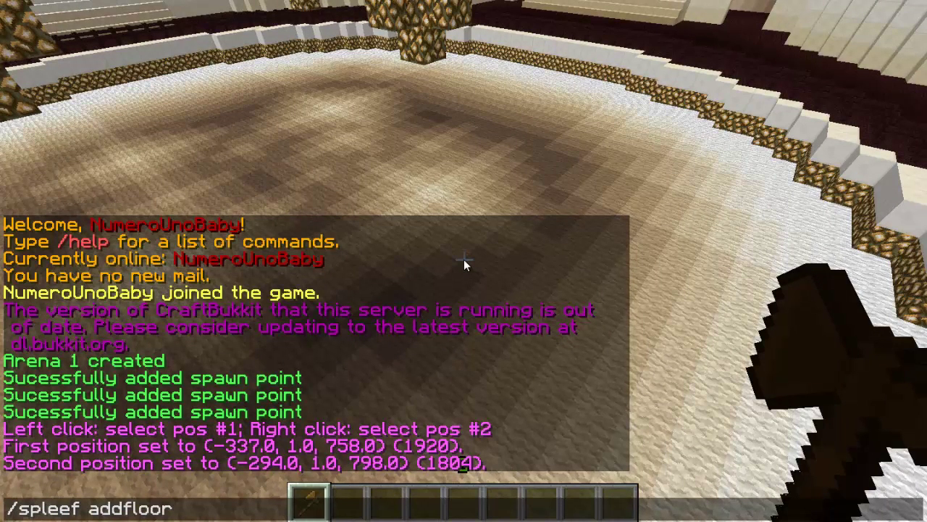
pyautogui.write('1')
pyautogui.press('Return')
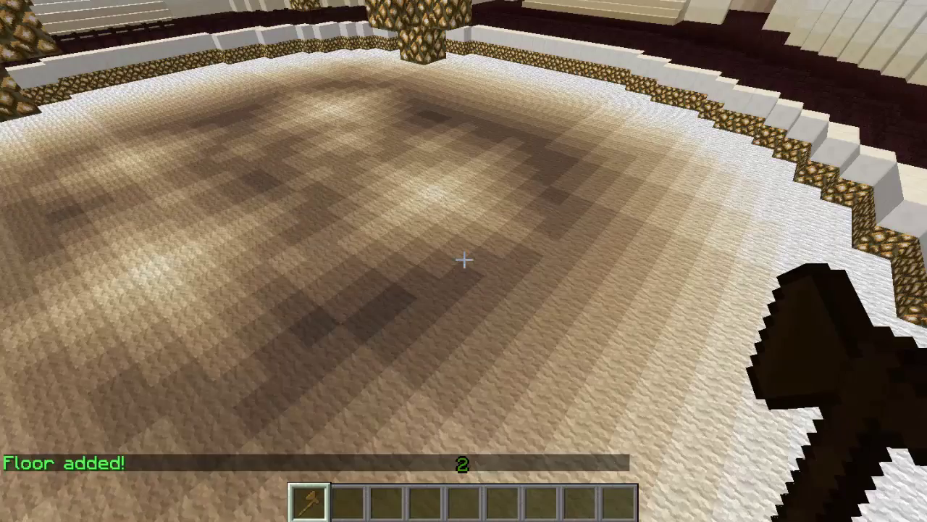
# Move down onto the arena floor and save arena 1's floor with the /spleef save 1 command.
pyautogui.press('w')
pyautogui.press('shift')
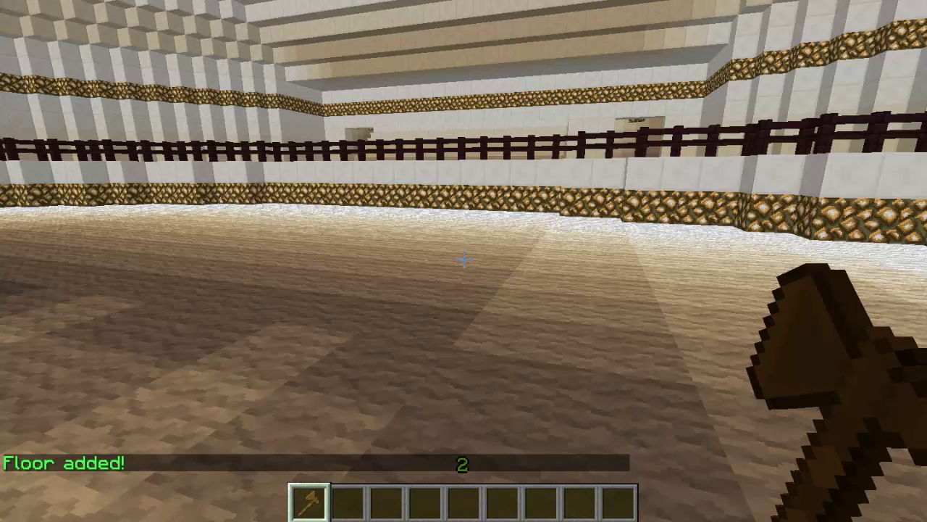
pyautogui.press('t')
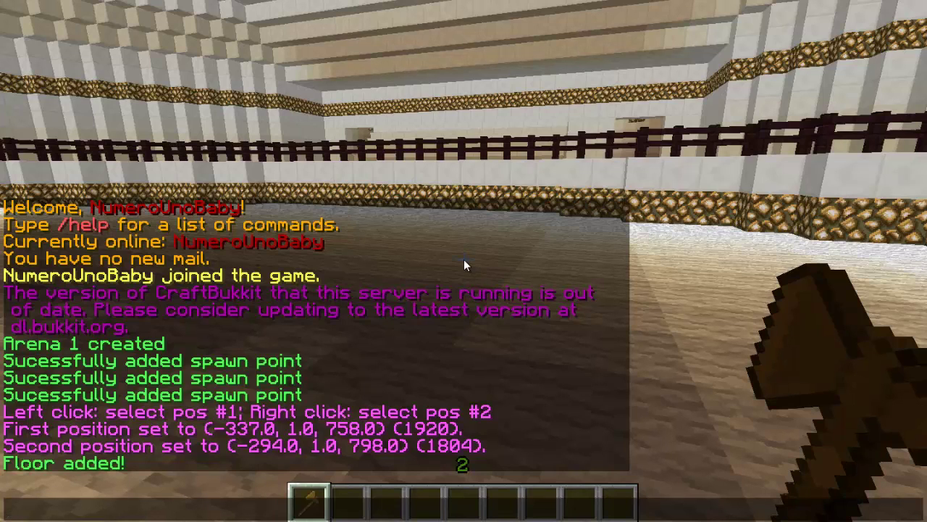
pyautogui.write('/spleef save 1')
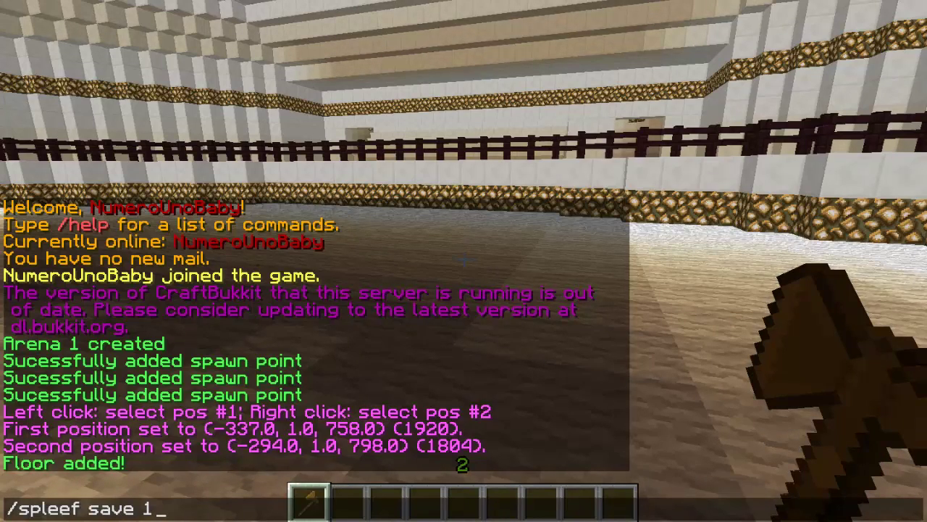
pyautogui.press('Return')
pyautogui.press('w')
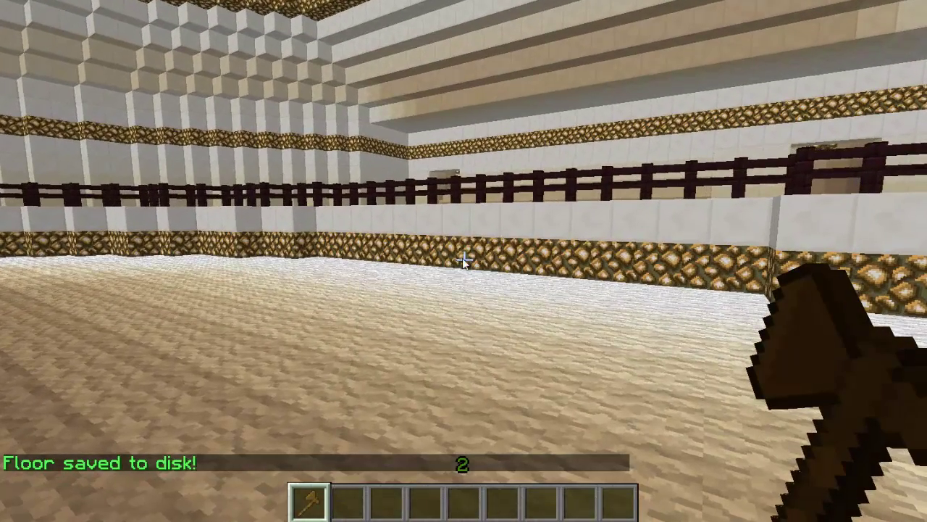
pyautogui.press('t')
pyautogui.press('Up')
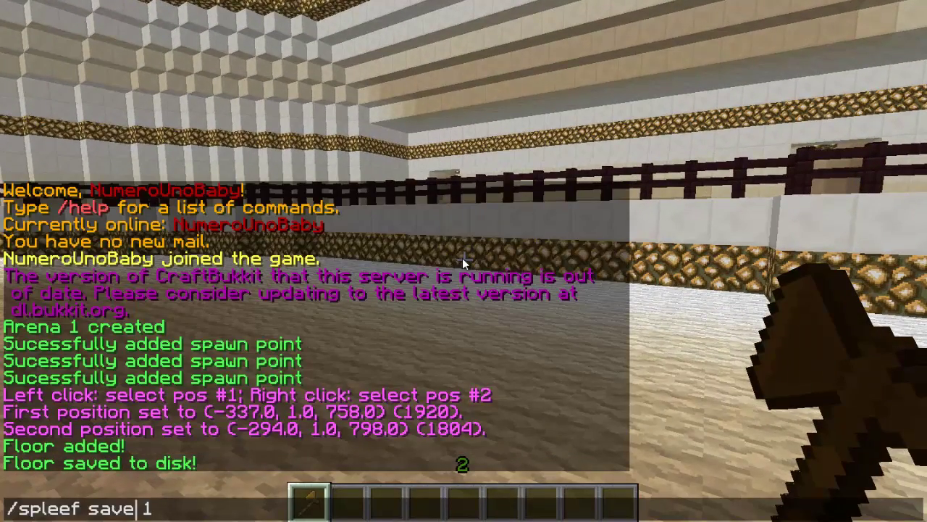
pyautogui.press('Left')
pyautogui.press('Left')
pyautogui.press('BackSpace')
pyautogui.press('BackSpace')
pyautogui.press('BackSpace')
pyautogui.press('BackSpace')
pyautogui.write('load')
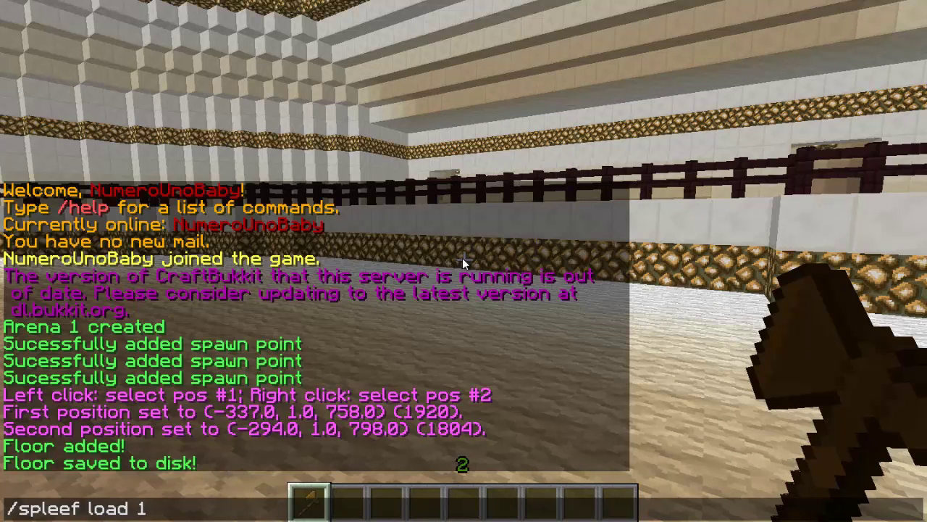
pyautogui.press('BackSpace')
pyautogui.press('BackSpace')
pyautogui.press('BackSpace')
pyautogui.press('BackSpace')
pyautogui.press('BackSpace')
pyautogui.press('BackSpace')
pyautogui.press('BackSpace')
pyautogui.press('BackSpace')
pyautogui.press('BackSpace')
pyautogui.press('BackSpace')
pyautogui.press('BackSpace')
pyautogui.press('BackSpace')
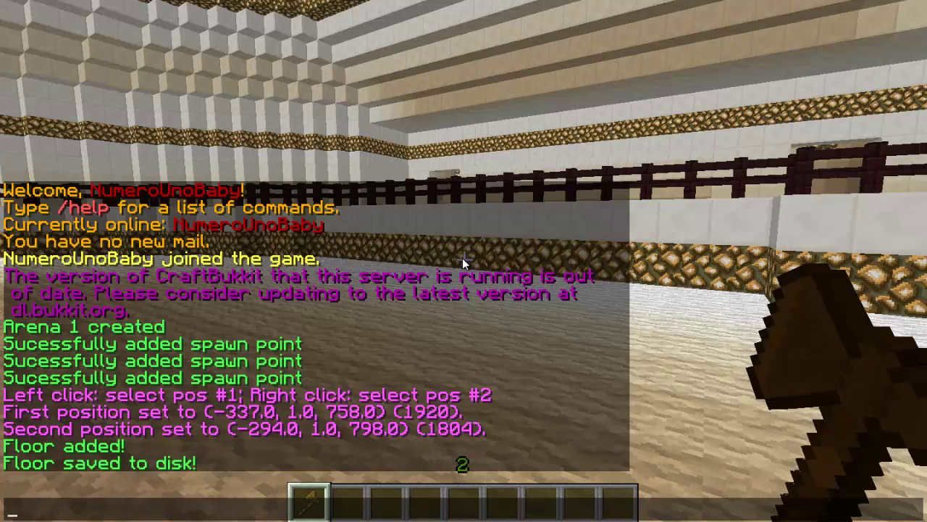
# Enable arena 1 with the /spleef enable 1 command.
pyautogui.write('/splee')
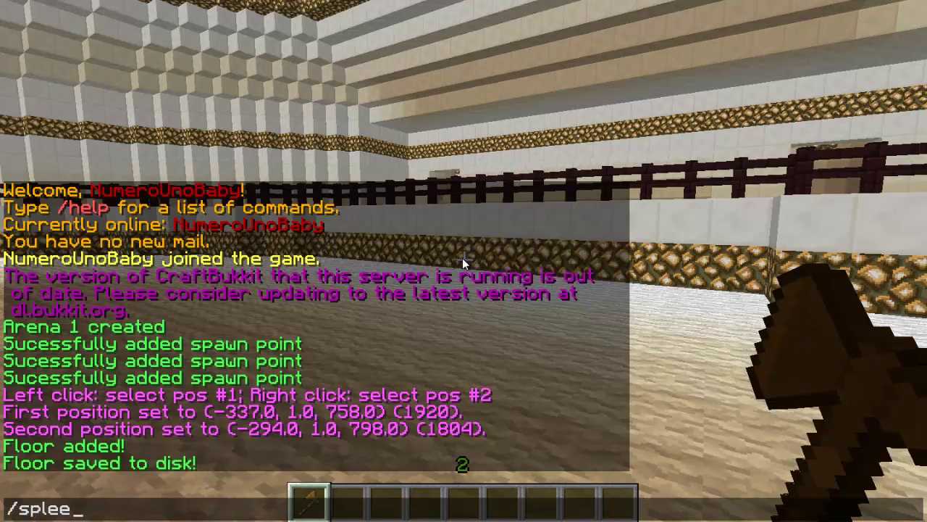
pyautogui.write('f enable')
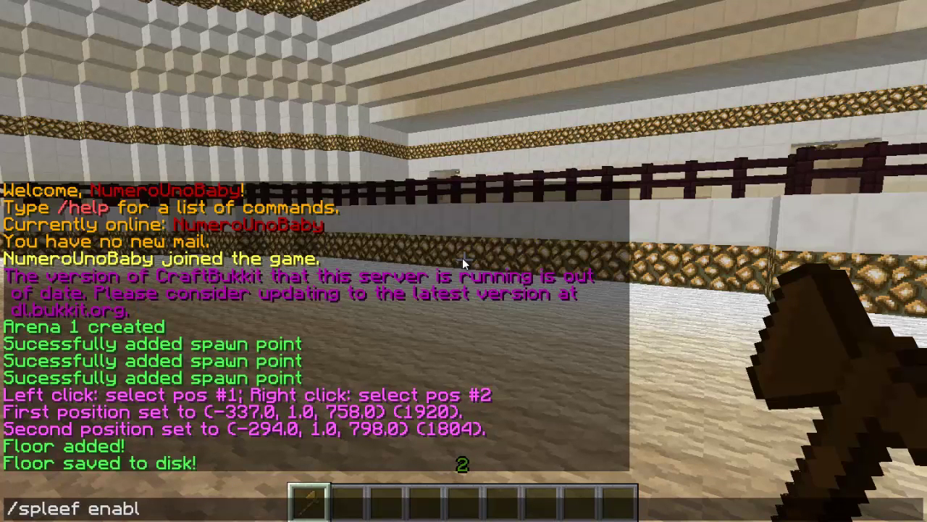
pyautogui.write(' 1')
pyautogui.press('Return')
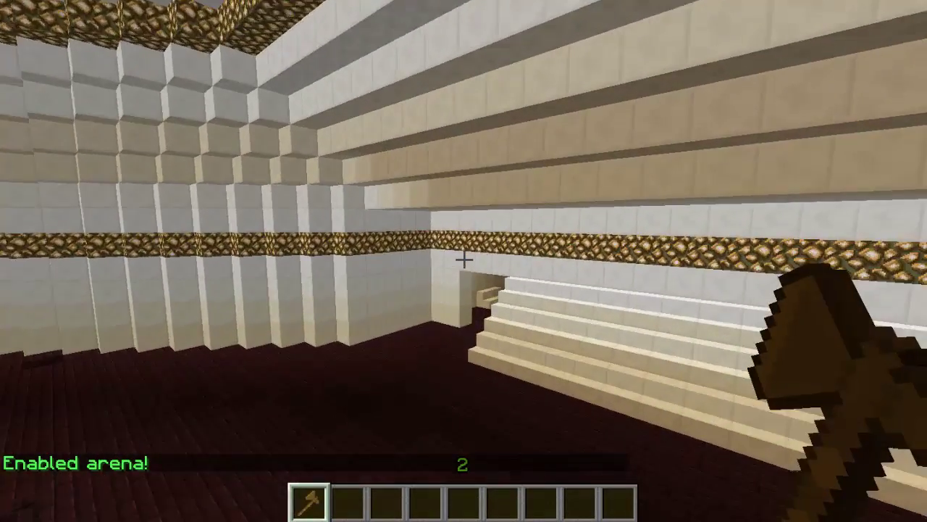
# Get a stack of signs with the /i sign command and place one on the plain wall outside the arena fence.
pyautogui.write('/i sign')
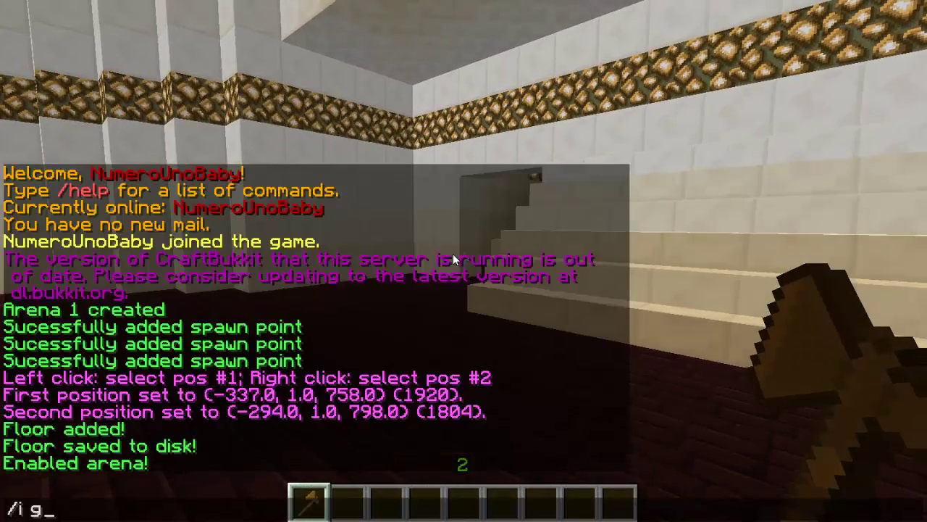
pyautogui.press('Return')
pyautogui.press('2')
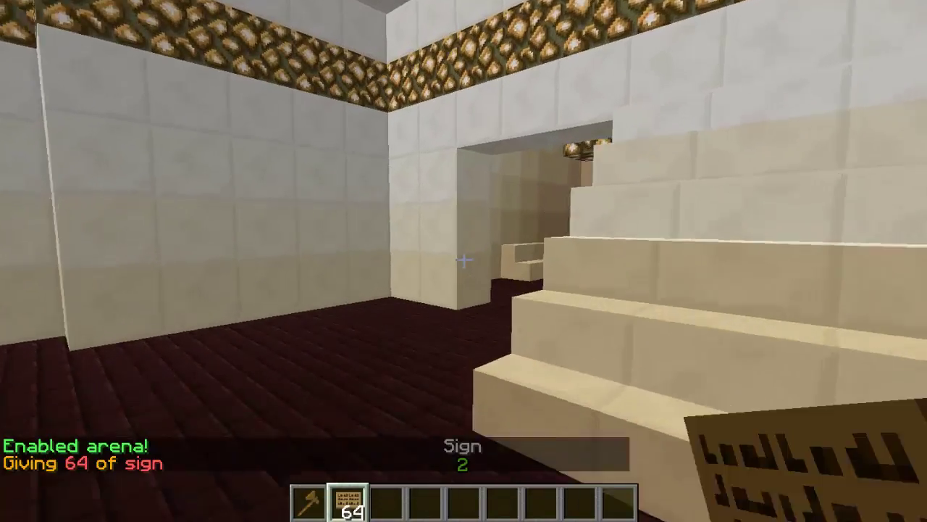
pyautogui.press('w')
pyautogui.press('w')
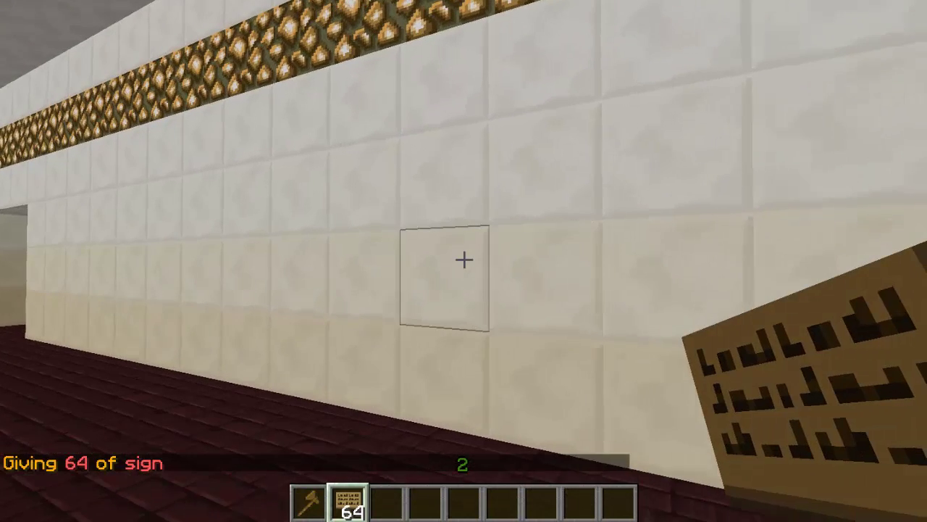
pyautogui.rightClick(464, 260)
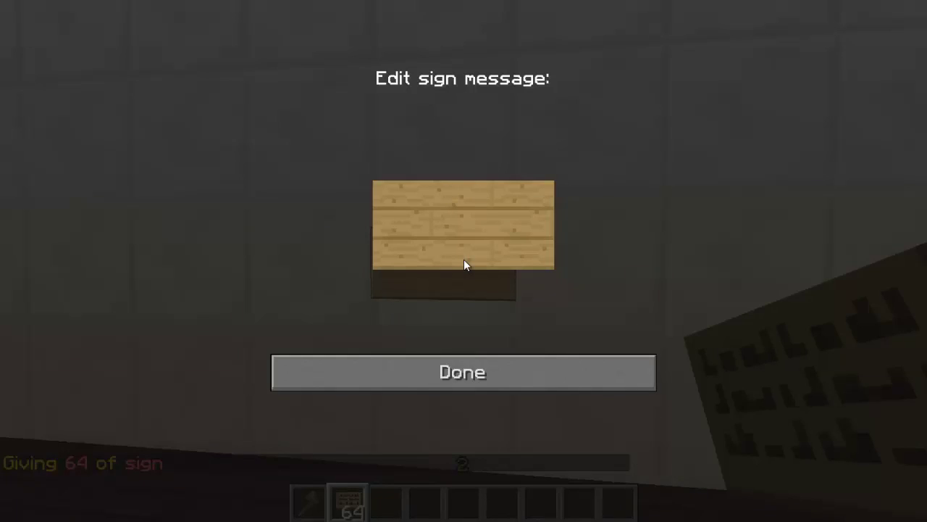
# Write "[Spleef]" on the sign's first line and "Click to join" on its second line.
pyautogui.write('[Splef')
pyautogui.press('BackSpace')
pyautogui.write('ef')
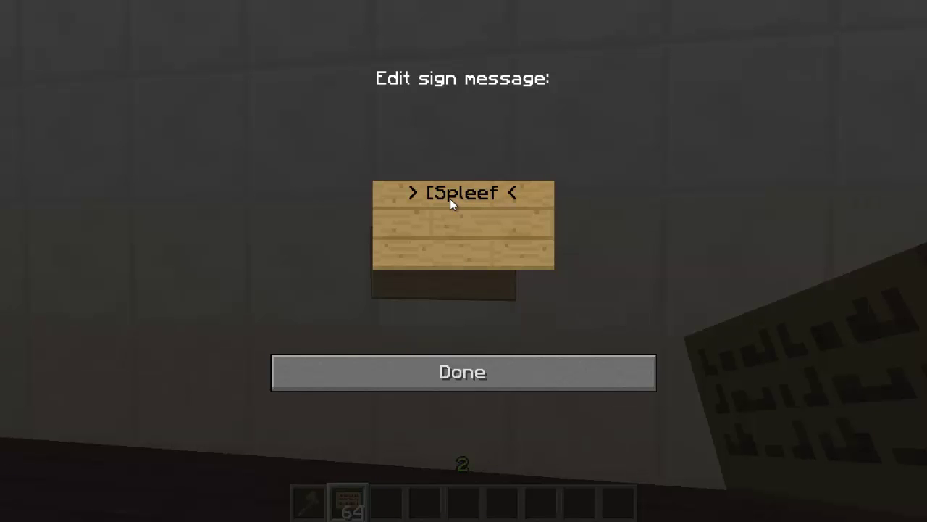
pyautogui.write(']')
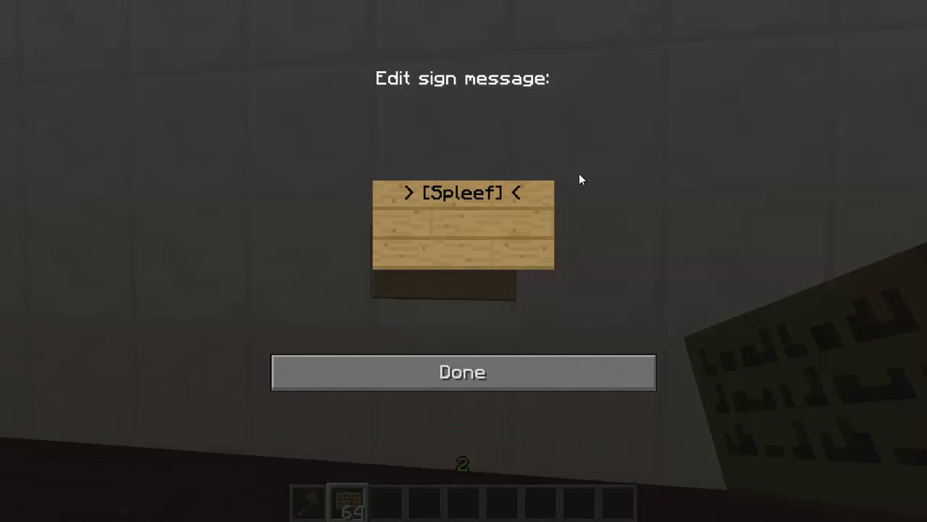
pyautogui.press('Return')
pyautogui.write('Click')
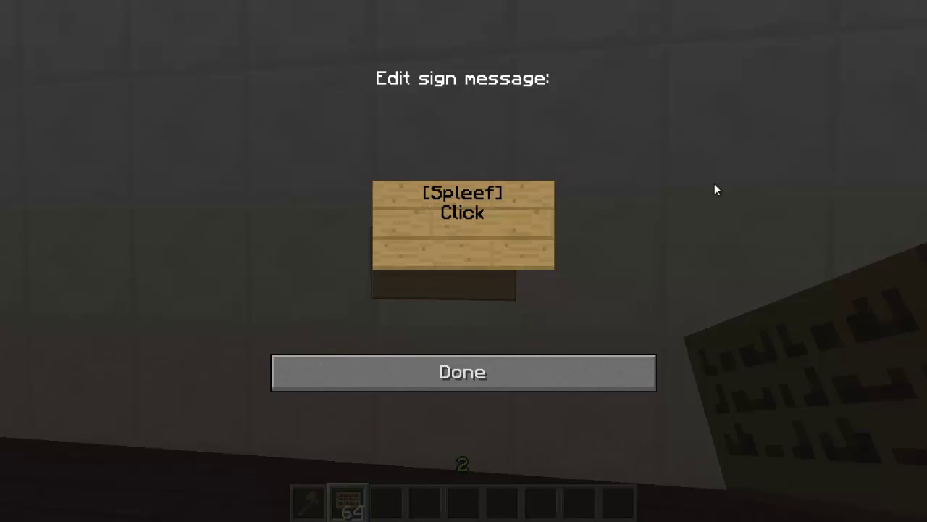
pyautogui.write(' to')
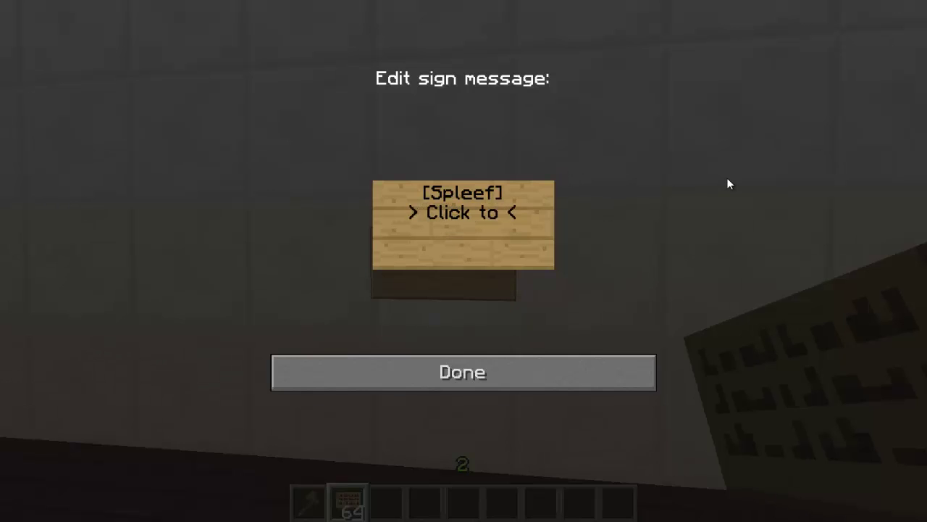
pyautogui.write(' join')
pyautogui.press('Return')
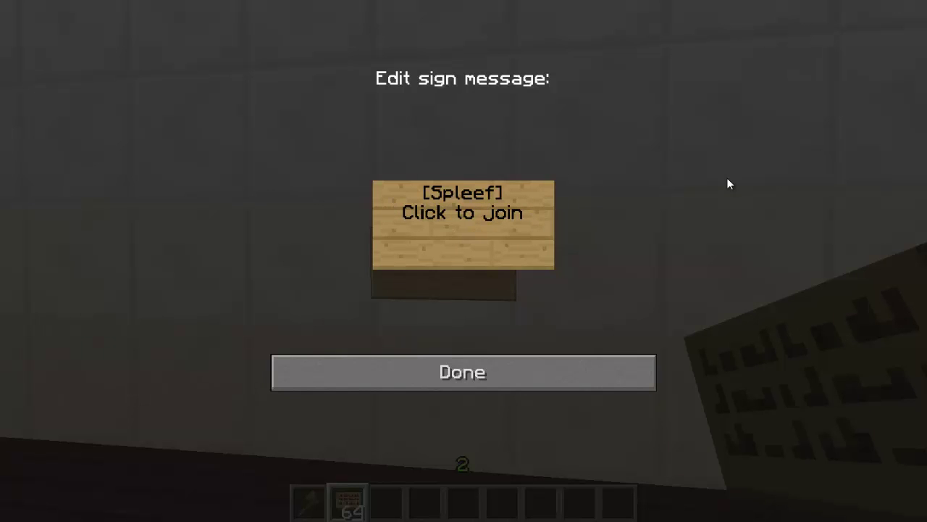
# Write "Arena 1" on the sign's third line and finish the sign.
pyautogui.write('S')
pyautogui.press('BackSpace')
pyautogui.write('Arena')
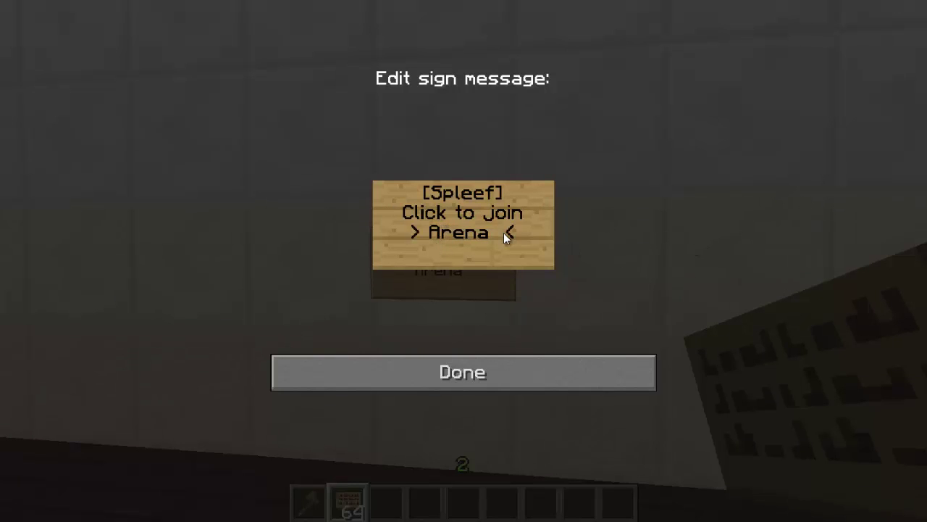
pyautogui.write(' 1')
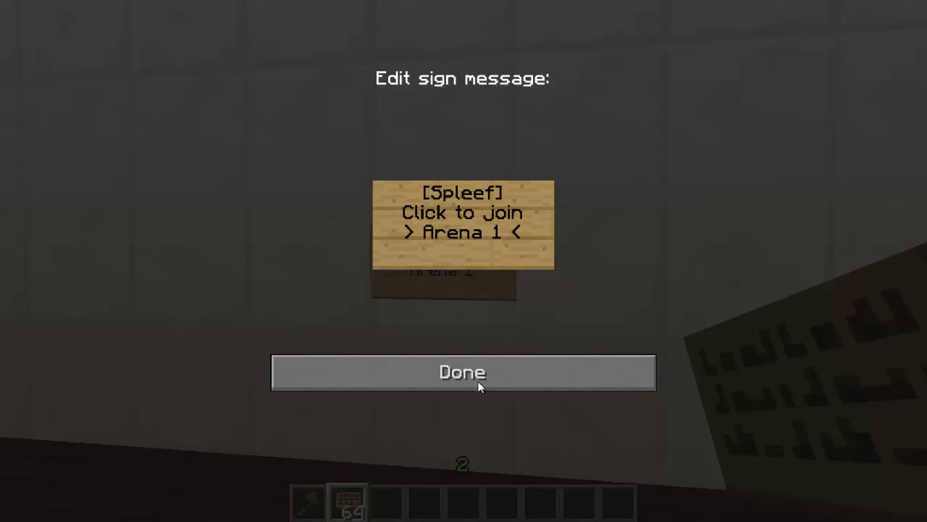
pyautogui.click(478, 382)
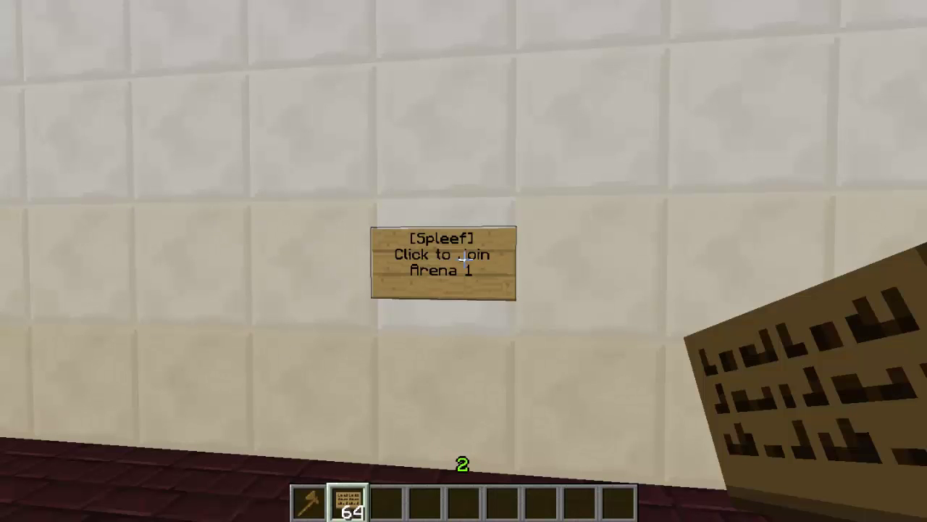
# Switch to an empty hand and use the new wall sign to join arena 1 and try out the floor.
pyautogui.scroll(-1, 464, 260)
pyautogui.rightClick(464, 261)
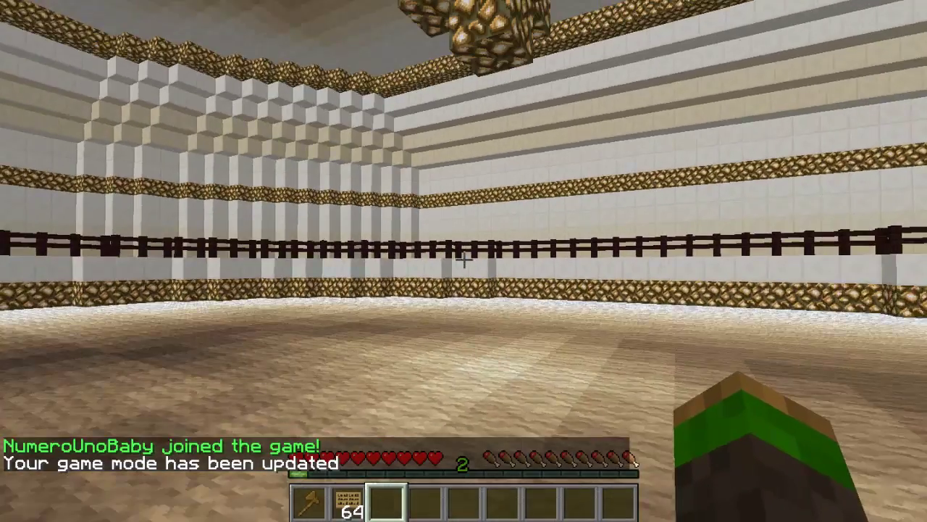
pyautogui.click(463, 261)
pyautogui.click(464, 261)
pyautogui.click(464, 261)
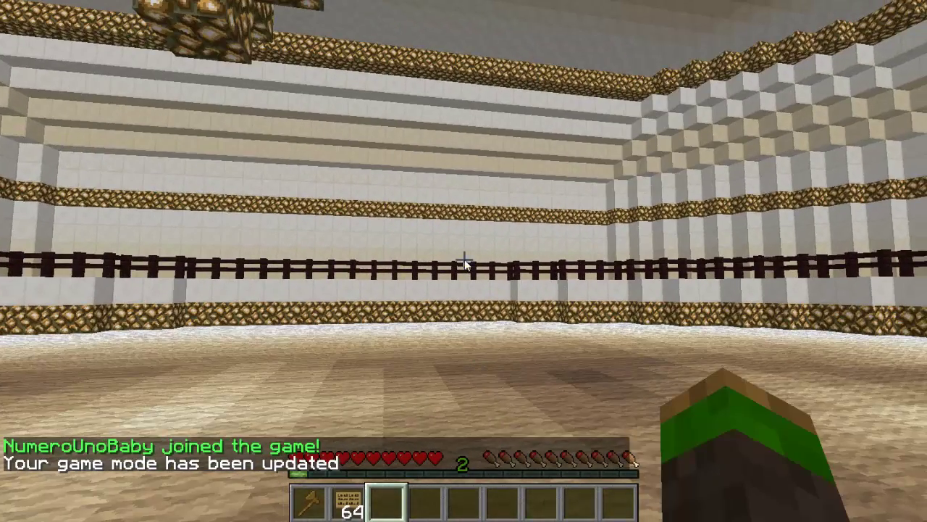
# Leave the arena with the /spleef leave command and step back from the fence.
pyautogui.press('/')
pyautogui.write('spl')
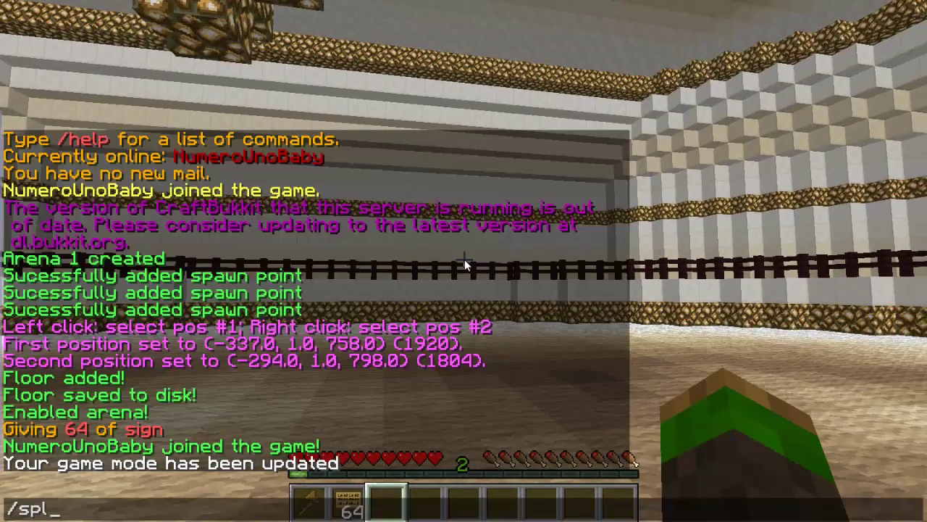
pyautogui.write('eef leave')
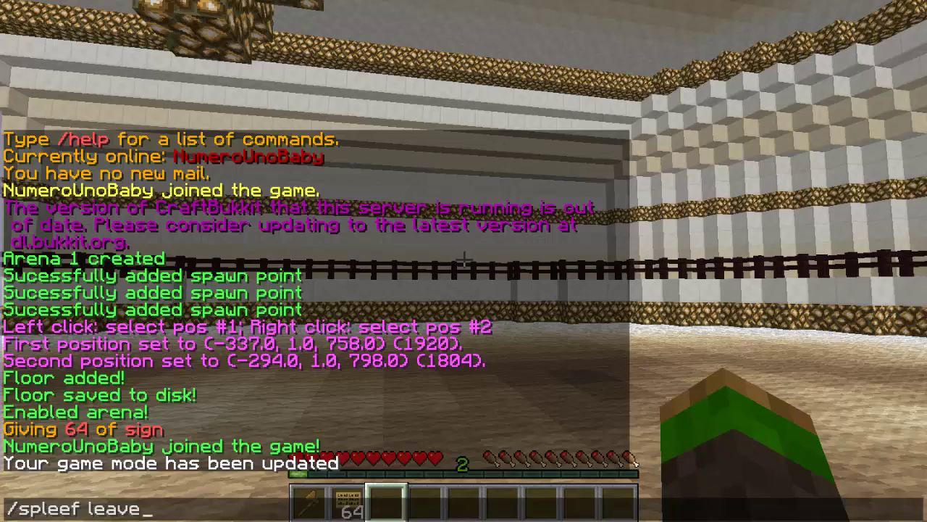
pyautogui.press('Return')
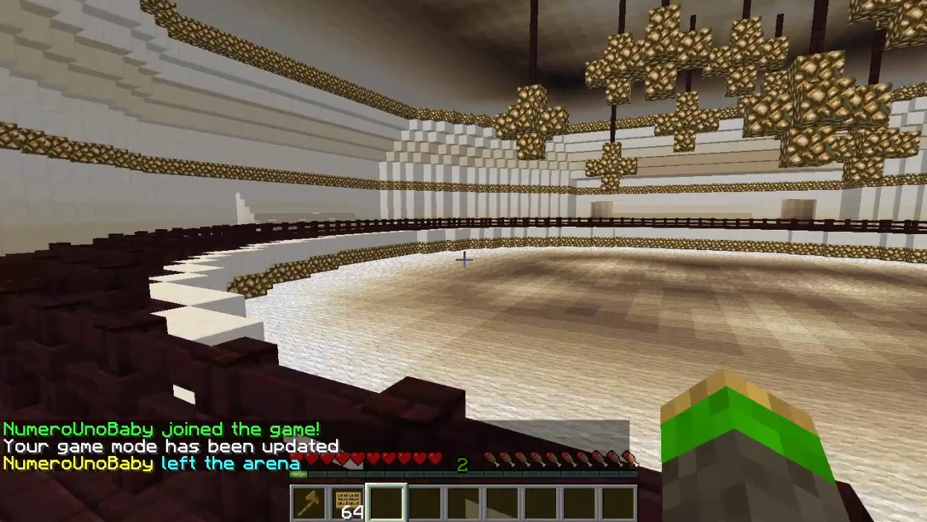
pyautogui.click(463, 259)
pyautogui.press('s')
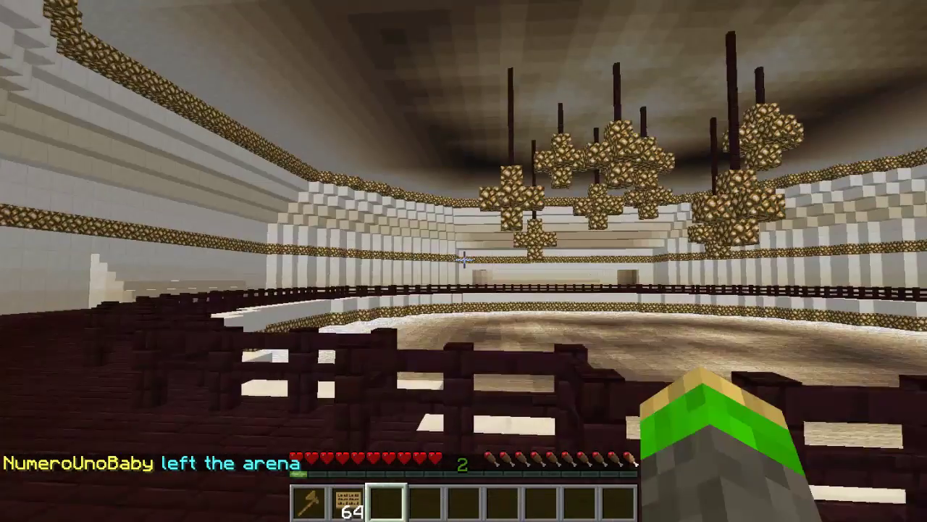